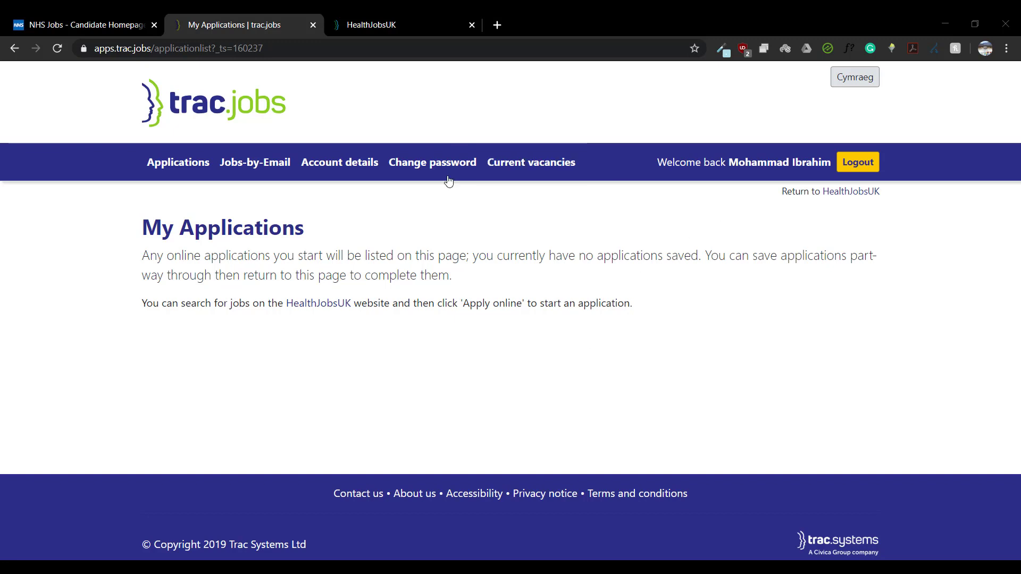
Step: Check the empty trac.jobs applications page, then return to the HealthJobsUK sector listing
left_click(394, 20)
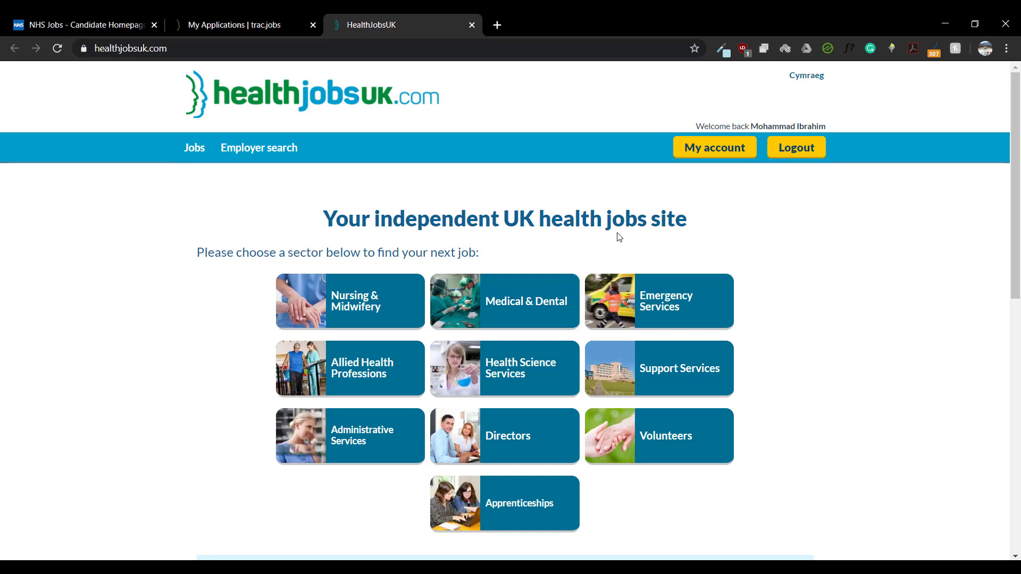
left_click(239, 24)
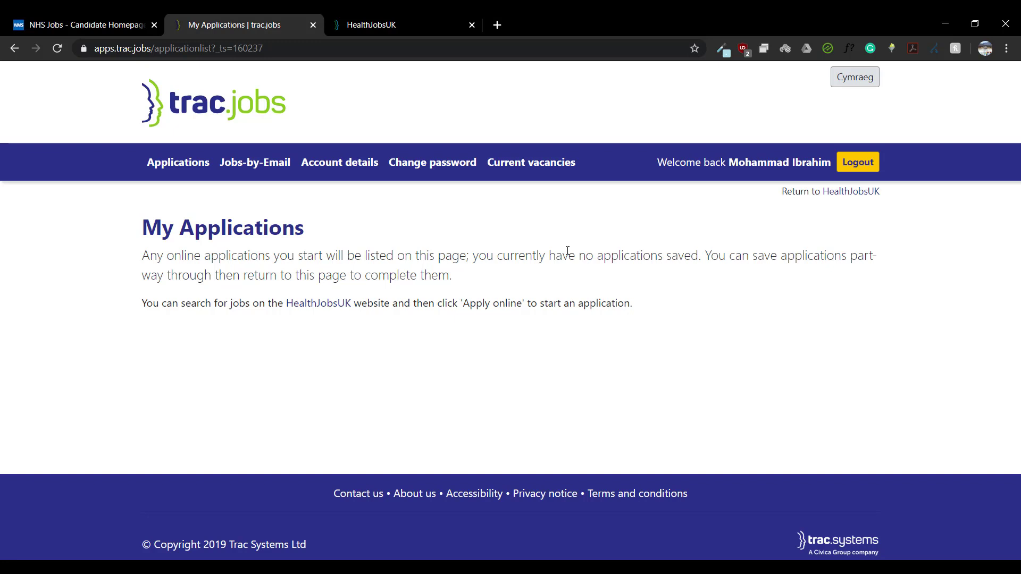
left_click(539, 170)
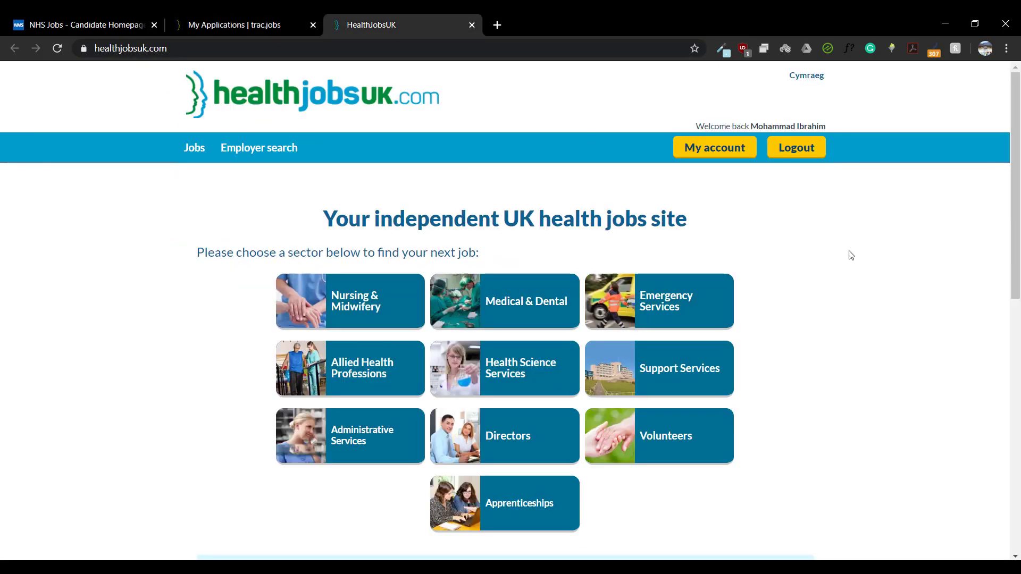
Step: Start a Medical & Dental job search with Medical: Medicine as the occupation
left_click(562, 299)
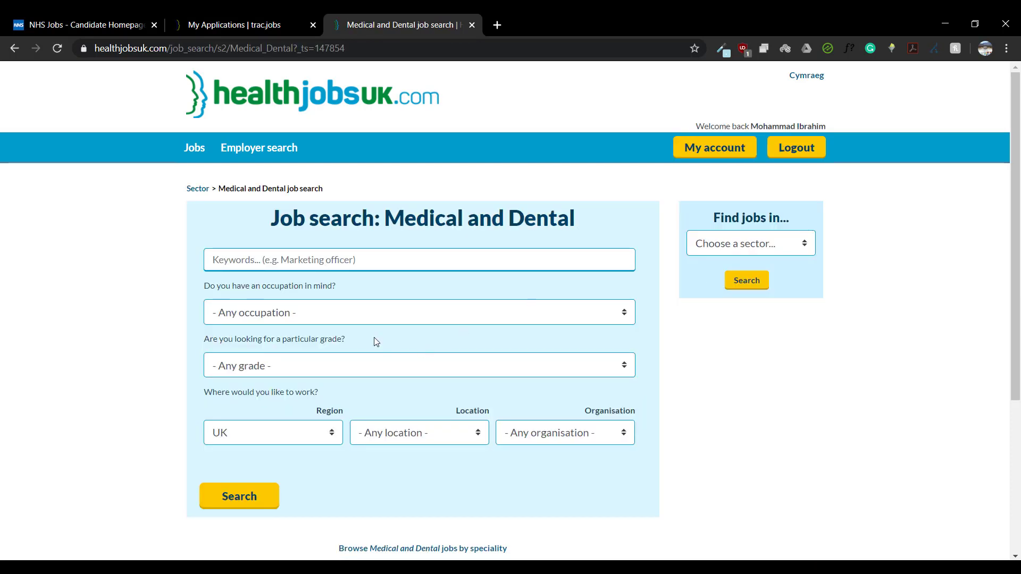
left_click(313, 255)
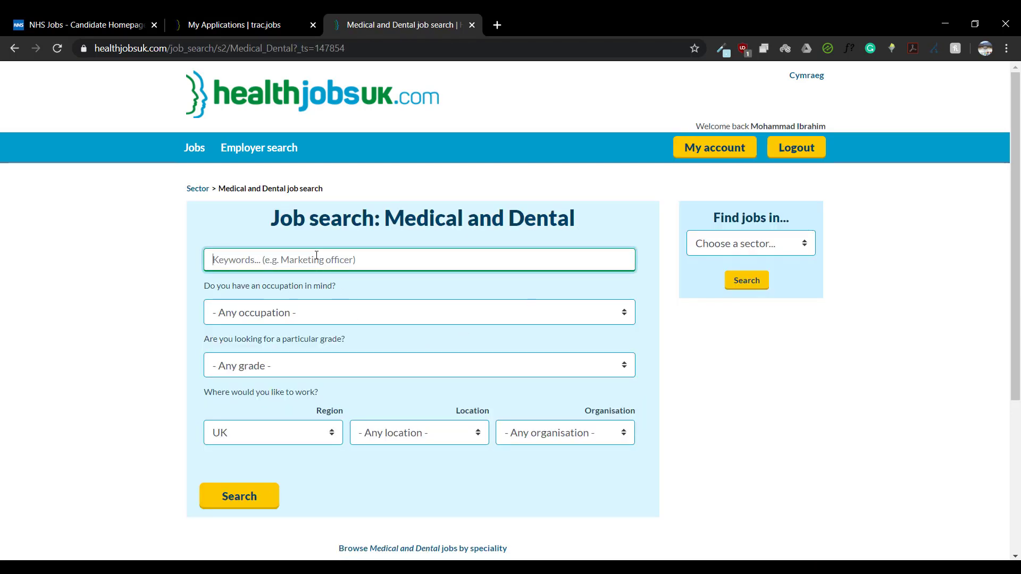
left_click(375, 313)
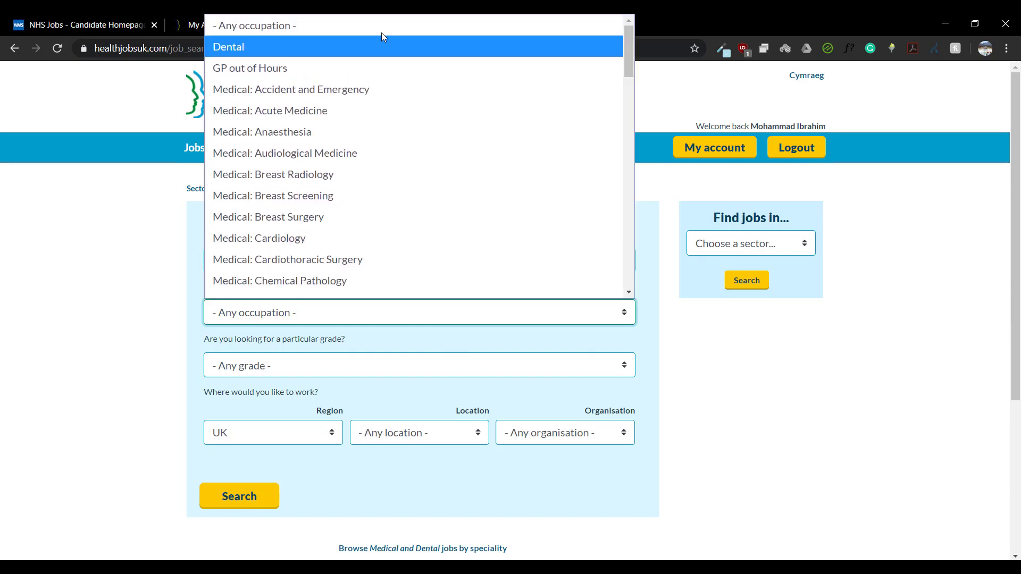
scroll(386, 280, "down", 10)
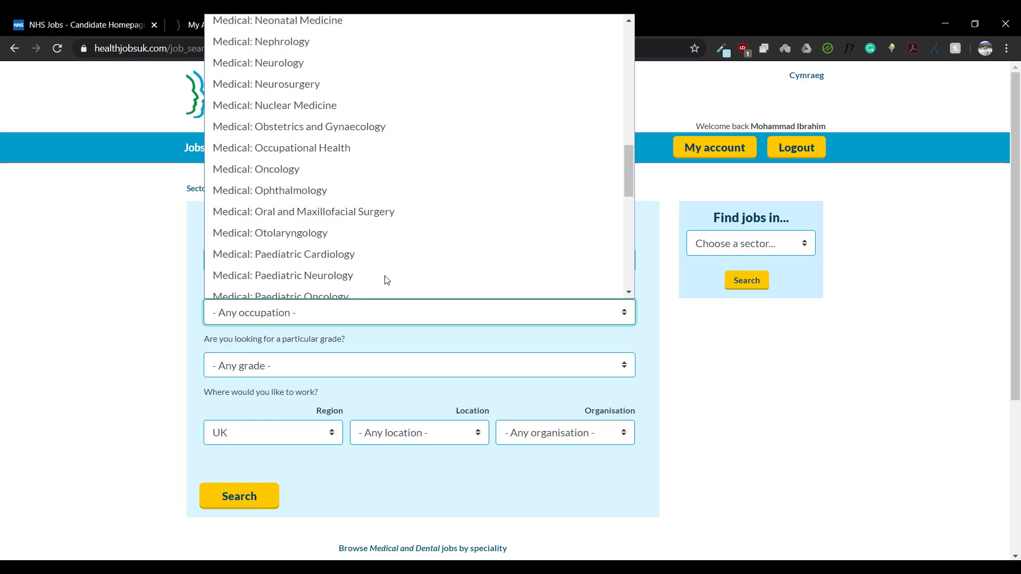
scroll(385, 281, "up", 2)
scroll(383, 277, "up", 3)
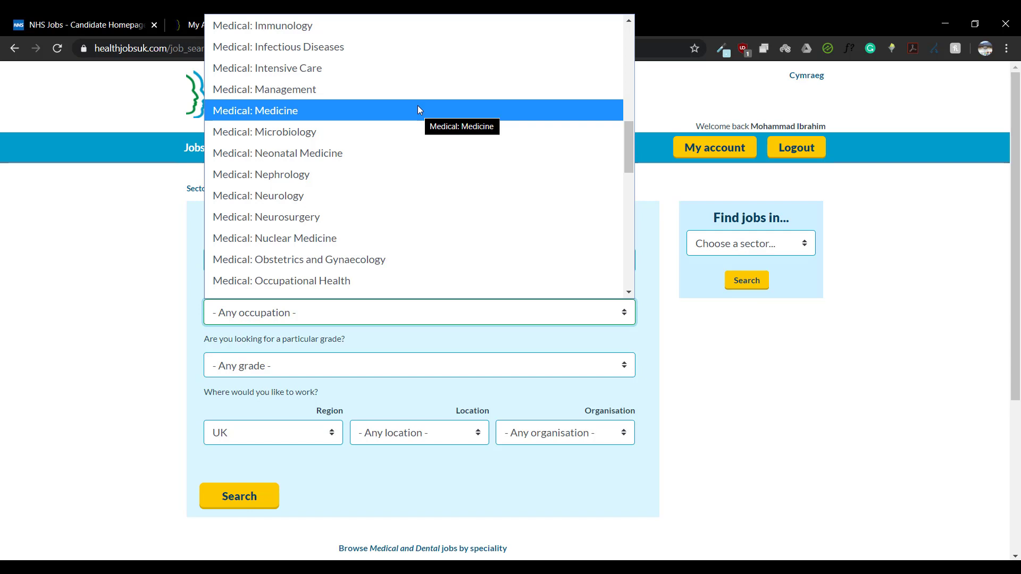
left_click(371, 95)
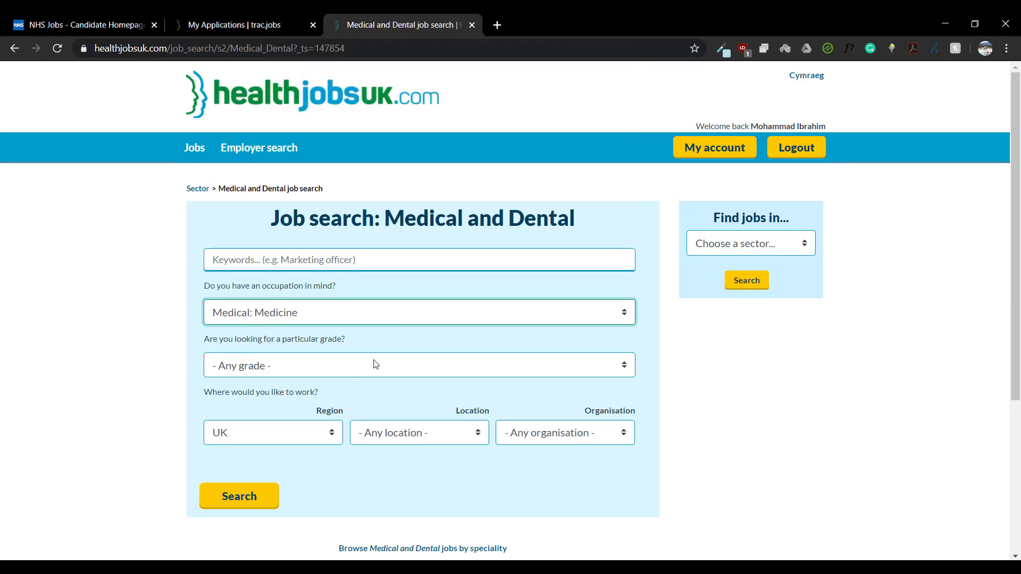
Step: Set grade to Core Trainee (CT1/2) and enter keywords 'trust doctor'
left_click(324, 369)
scroll(335, 319, "down", 1)
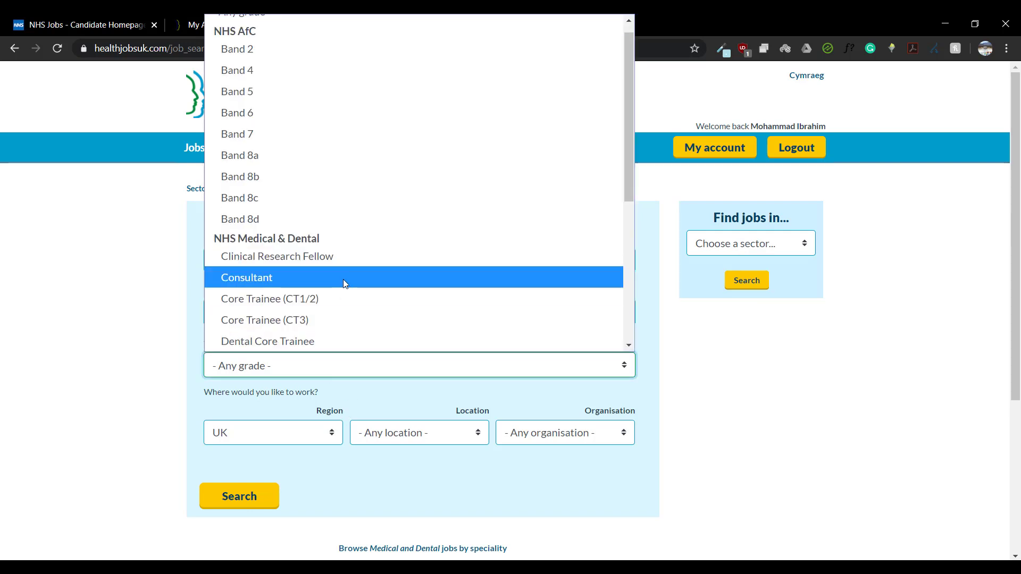
left_click(345, 299)
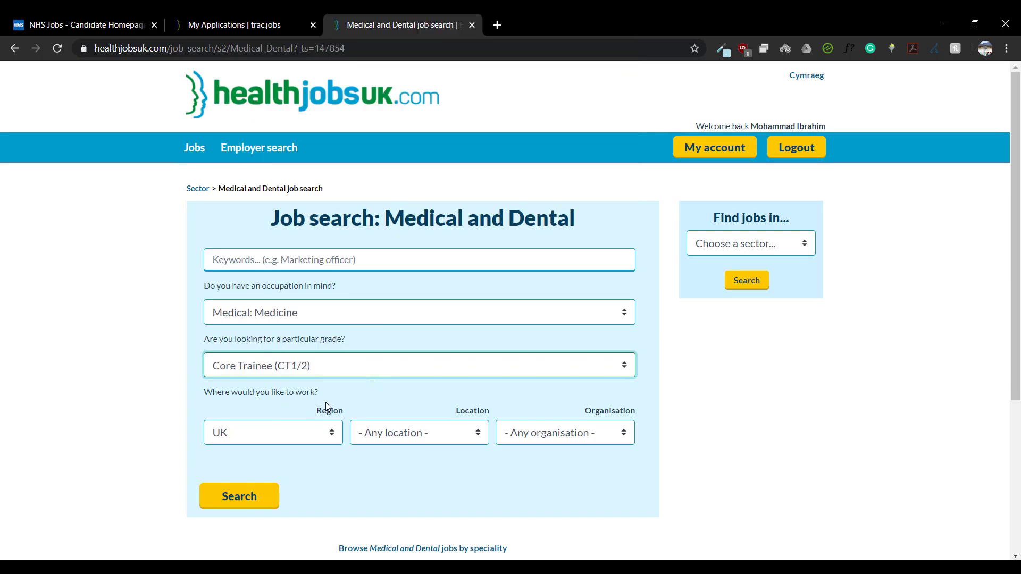
left_click(291, 261)
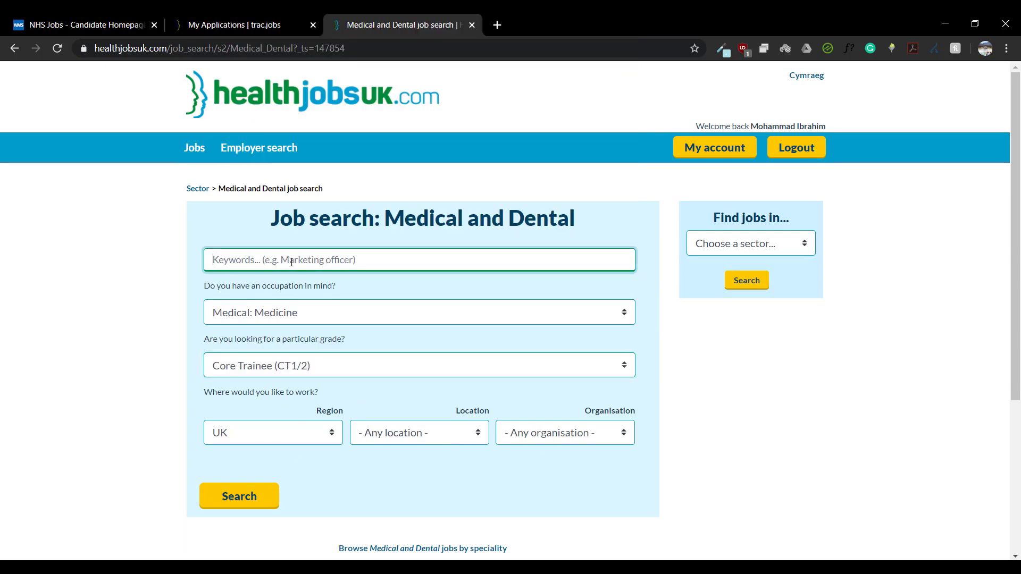
type("tru")
type("st doctor")
Step: Run the 'trust doctor' search and open the Yeovil Trust Fellow Doctor in General Medicine vacancy
left_click(250, 495)
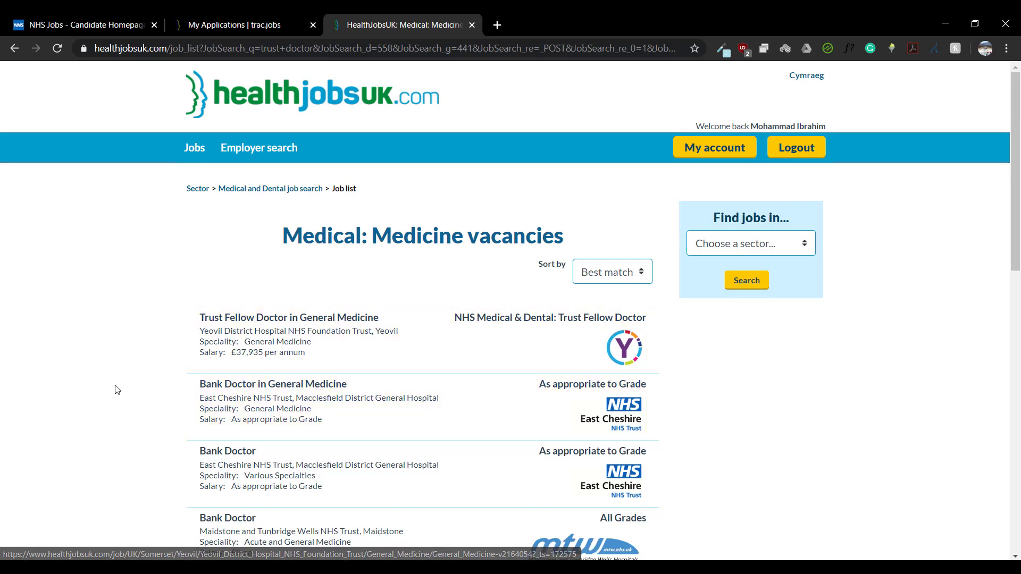
scroll(399, 232, "down", 1)
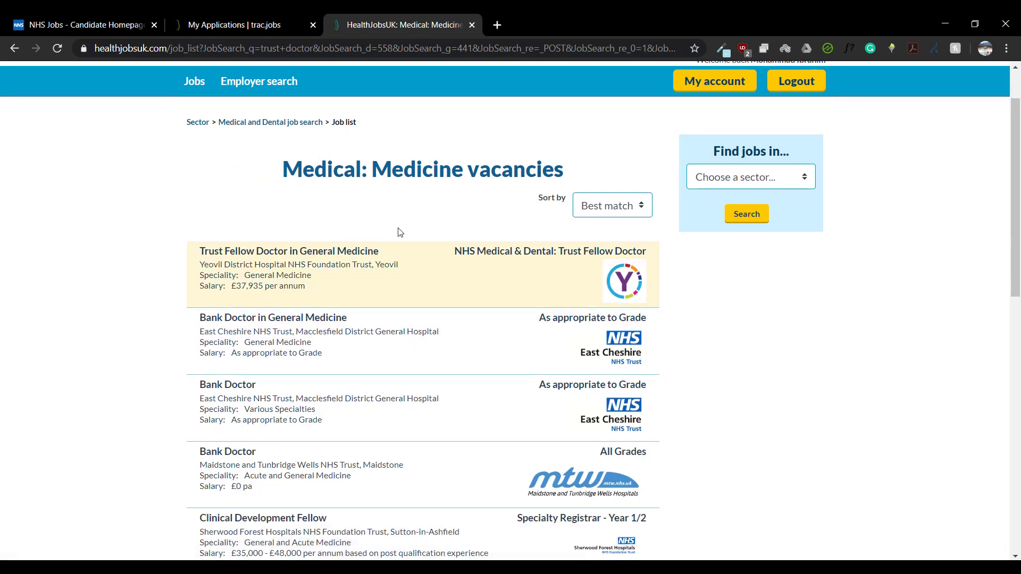
left_click(396, 277)
scroll(528, 273, "down", 1)
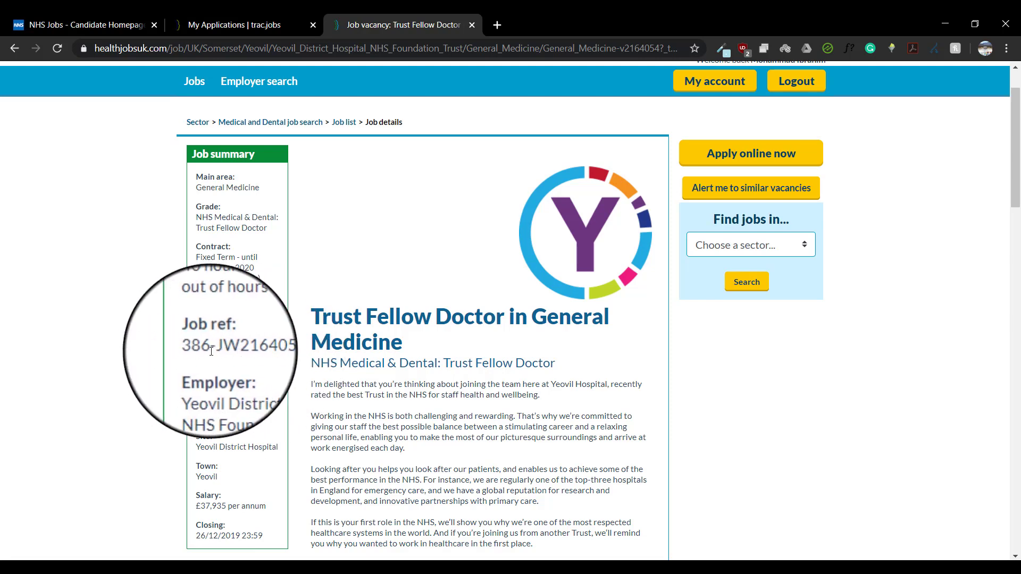
Step: Copy job reference 386-JW2164054 from the HealthJobsUK vacancy summary
left_click_drag(201, 348, 255, 349)
key("ctrl+c")
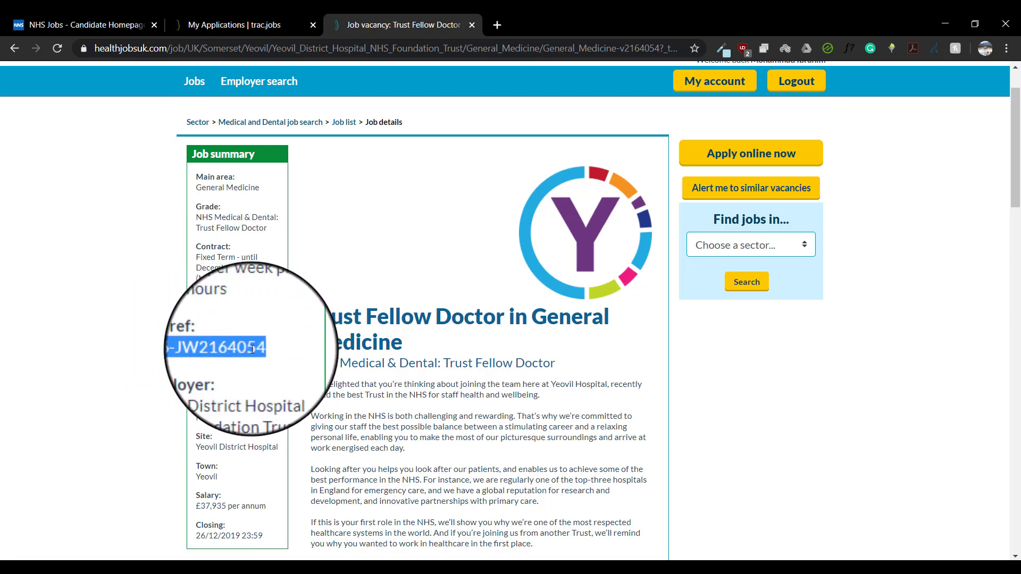
right_click(262, 348)
left_click(314, 354)
Step: Search NHS Jobs for 386-JW2164054 and open the matching Yeovil Trust Fellow Doctor vacancy
left_click(112, 21)
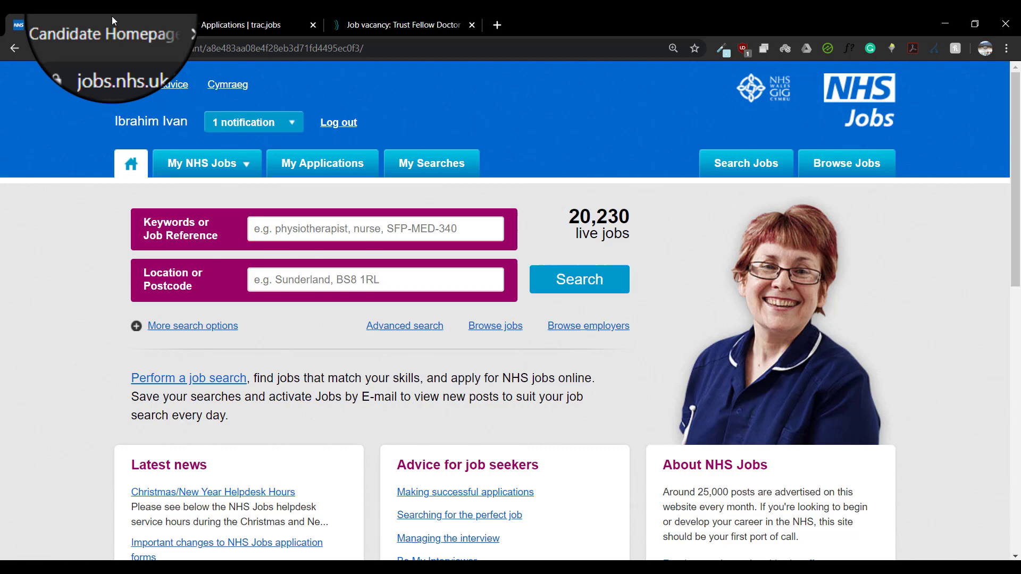
left_click(359, 230)
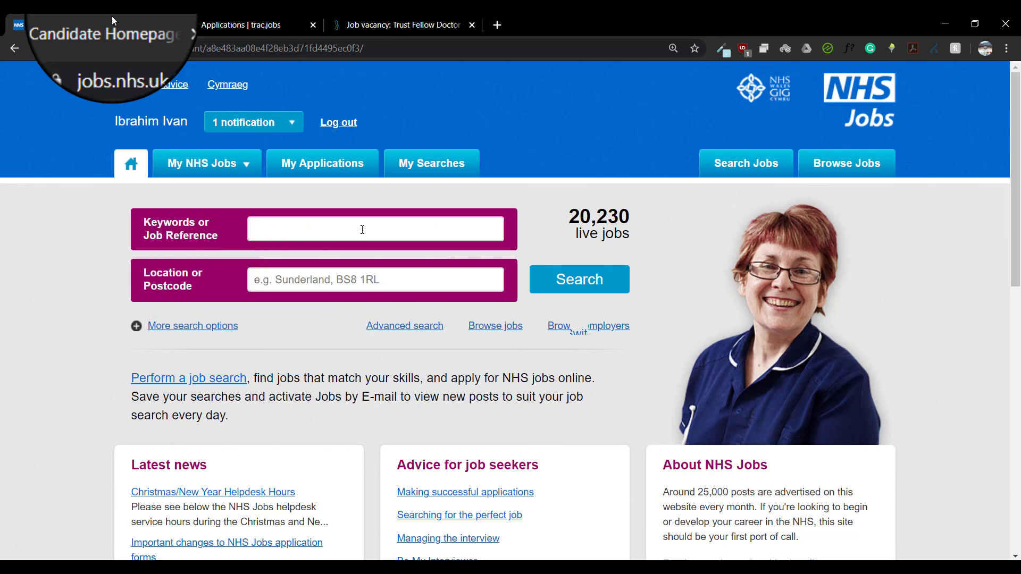
key("ctrl+v")
left_click(605, 294)
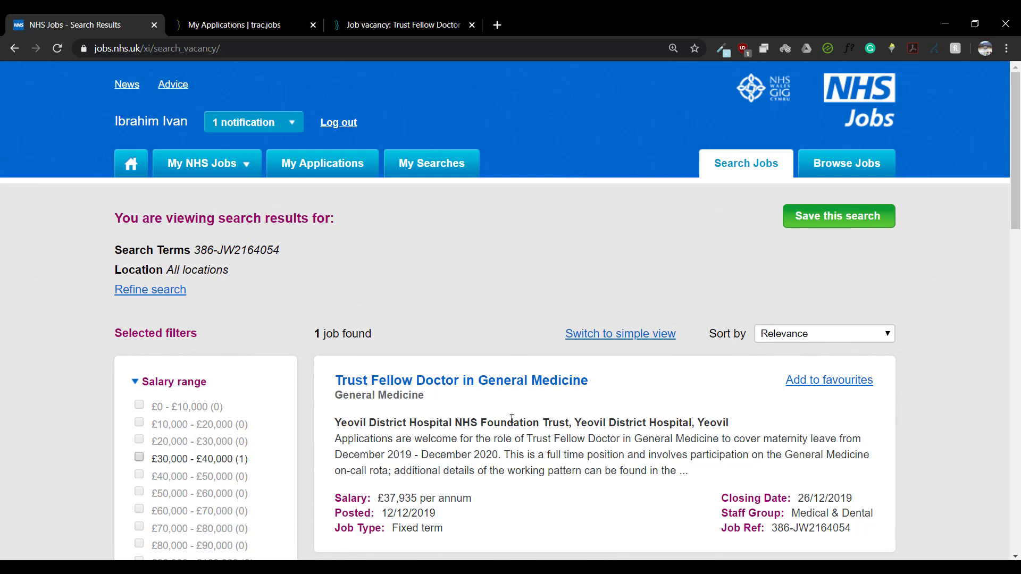
left_click(495, 382)
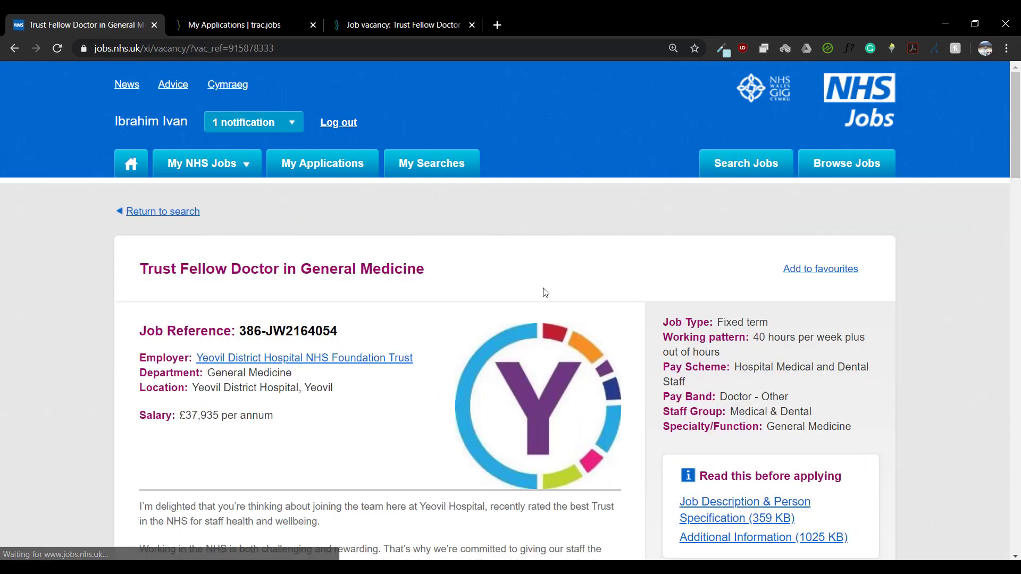
scroll(543, 297, "down", 3)
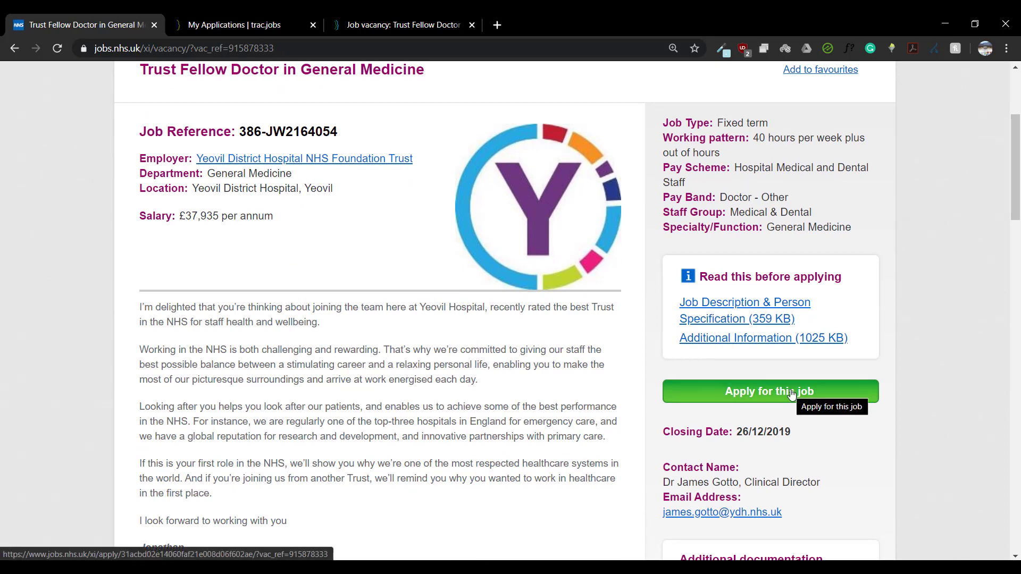
scroll(348, 383, "up", 1)
scroll(347, 383, "up", 4)
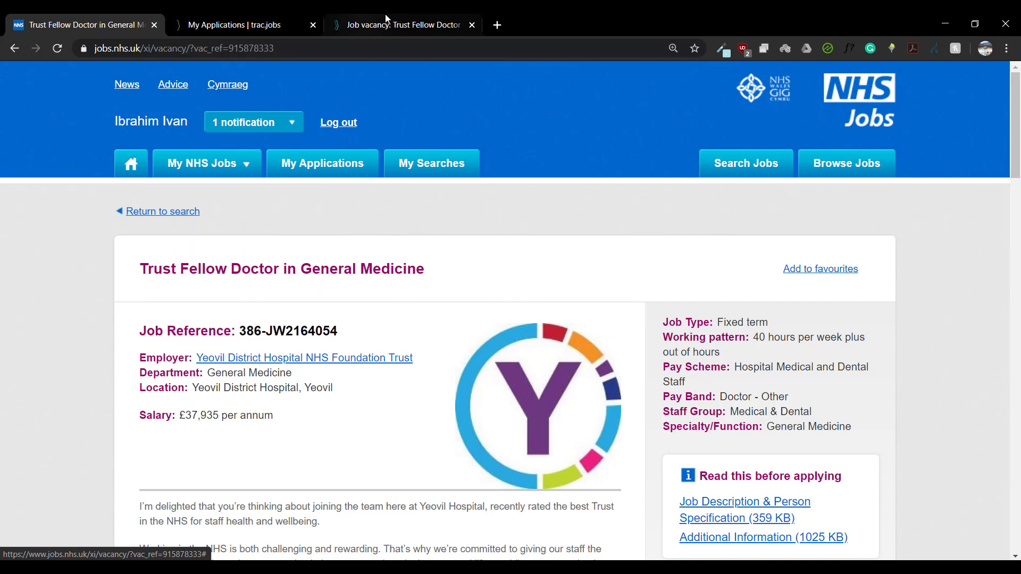
Step: Back in the HealthJobsUK results, open the Clinical Research Fellow in Nephrology vacancy
left_click(404, 25)
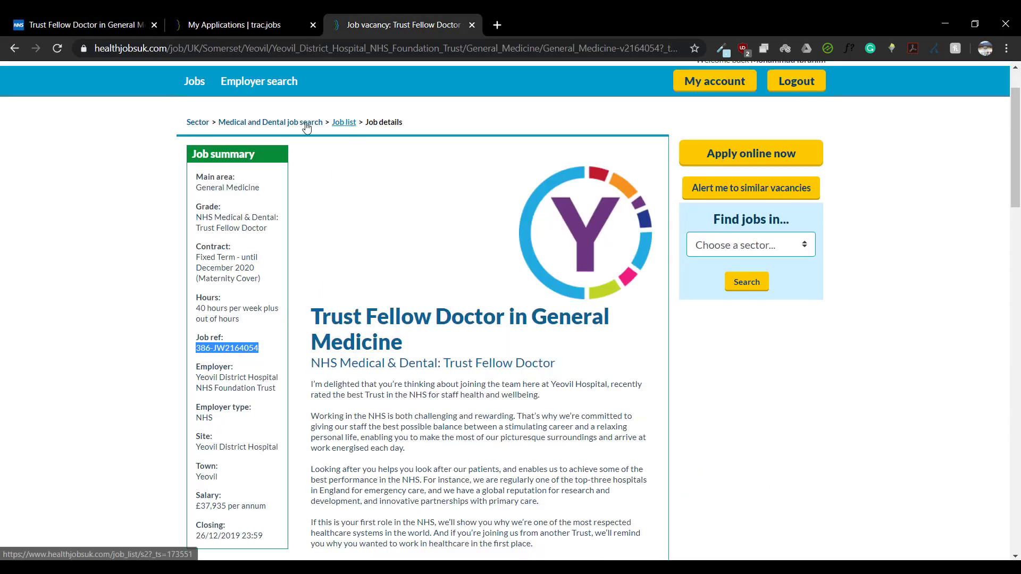
left_click(343, 123)
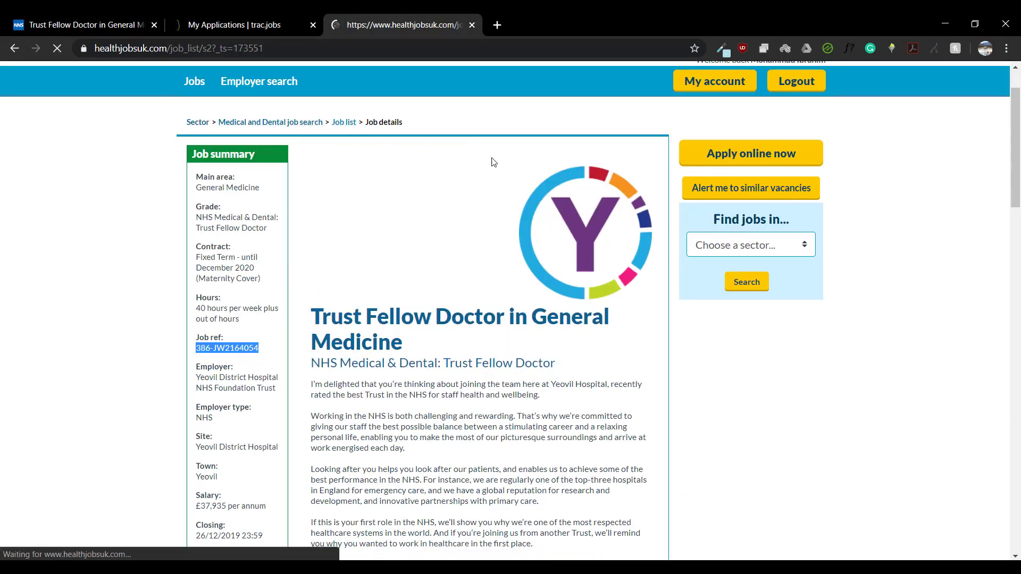
scroll(514, 325, "down", 3)
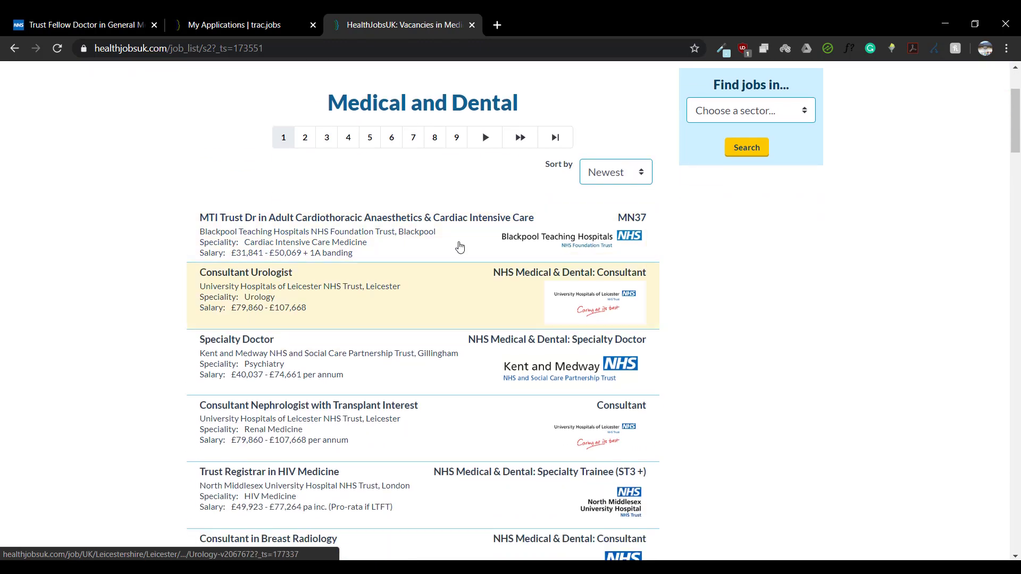
scroll(434, 267, "down", 3)
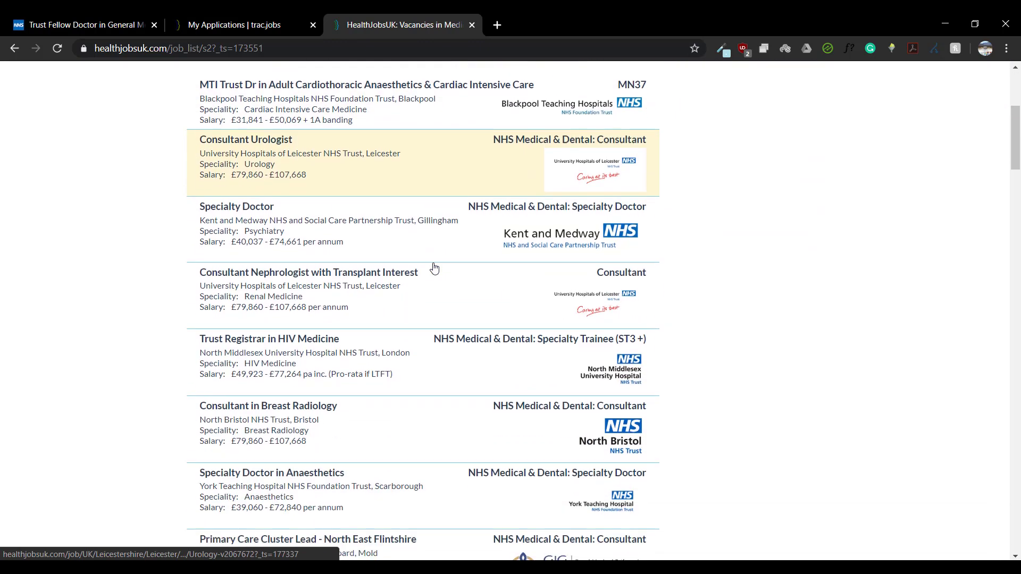
scroll(434, 267, "down", 3)
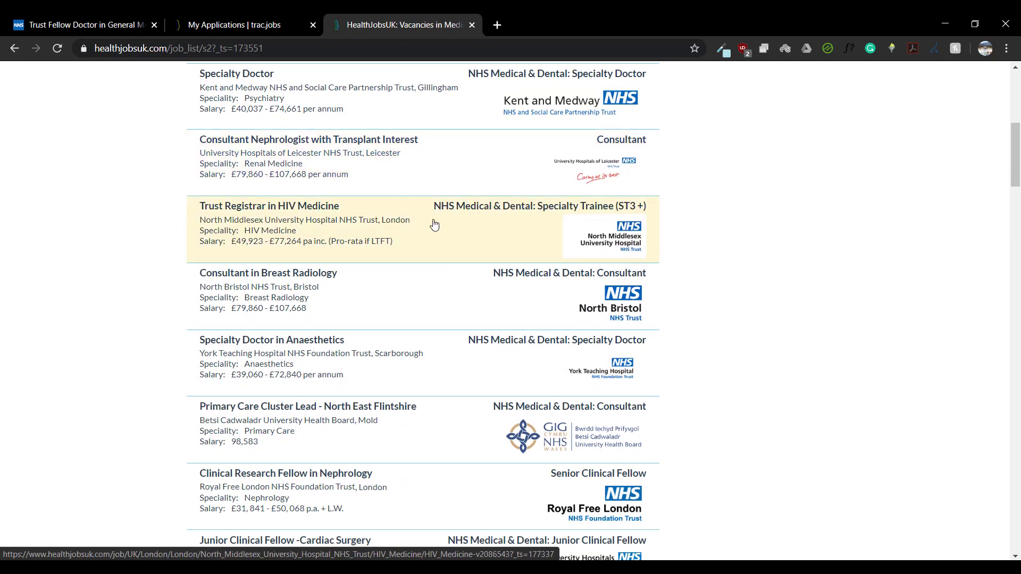
scroll(421, 254, "down", 2)
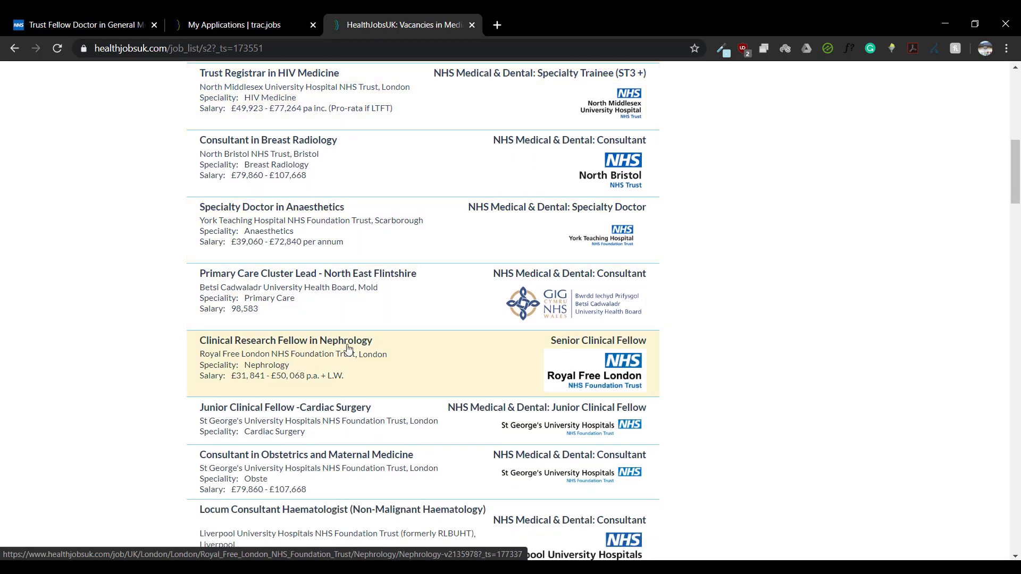
left_click(384, 366)
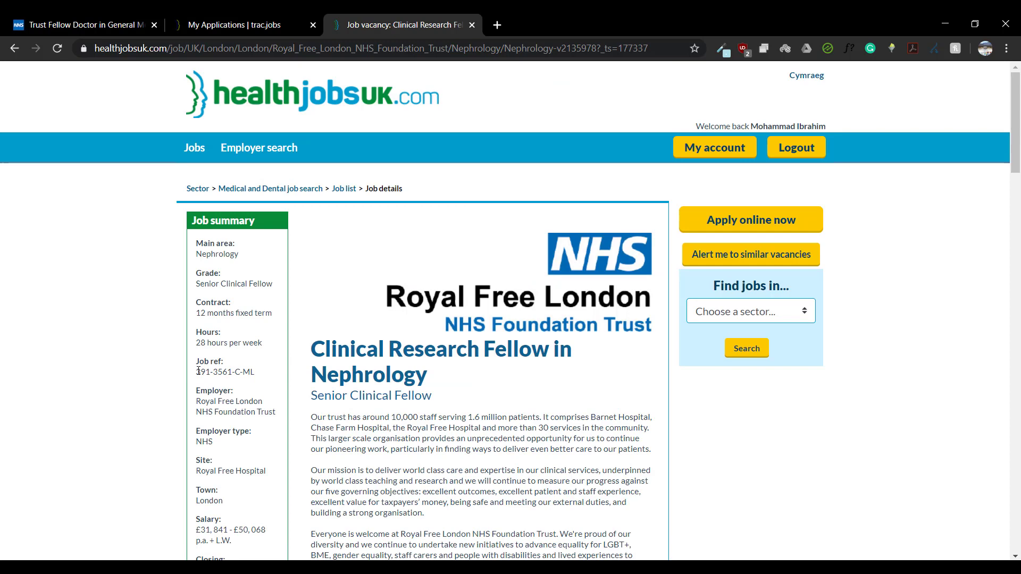
Step: Copy the vacancy's job reference 391-3561-C-ML
left_click_drag(197, 372, 265, 375)
right_click(238, 375)
left_click(269, 381)
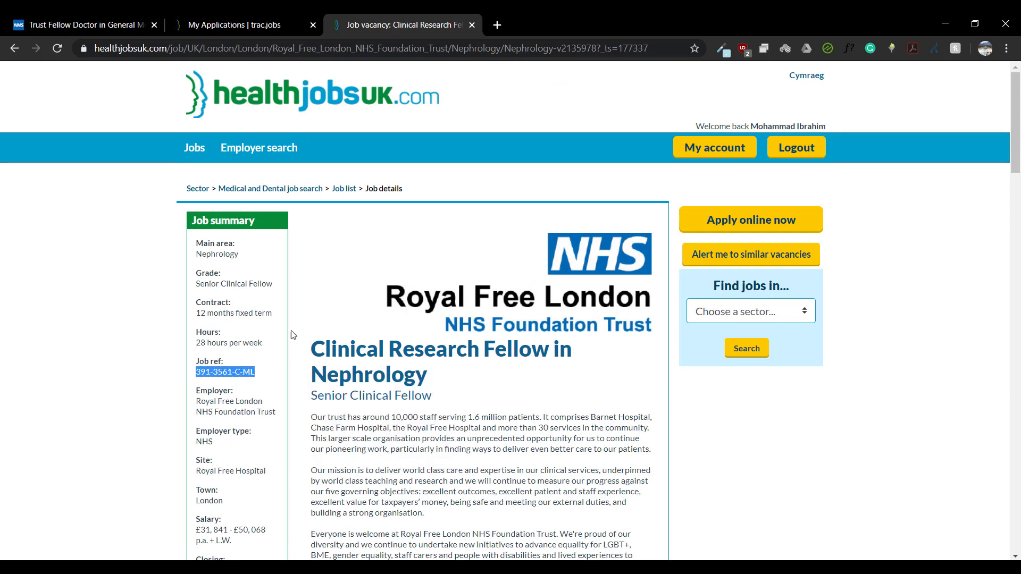
Step: Search NHS Jobs for 391-3561-C-ML, open the Royal Free Nephrology fellow vacancy, and return to HealthJobsUK
left_click(79, 25)
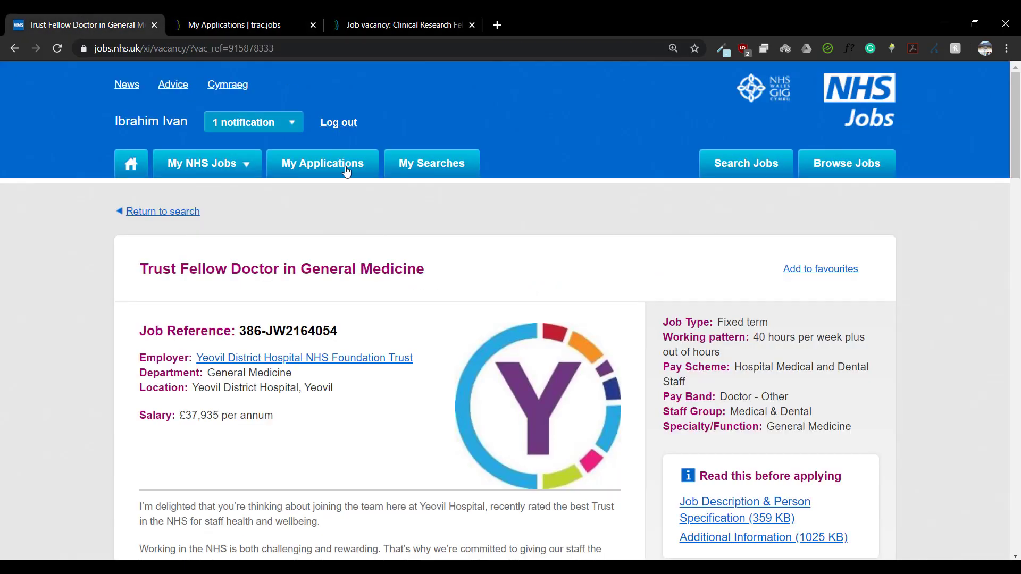
left_click(131, 164)
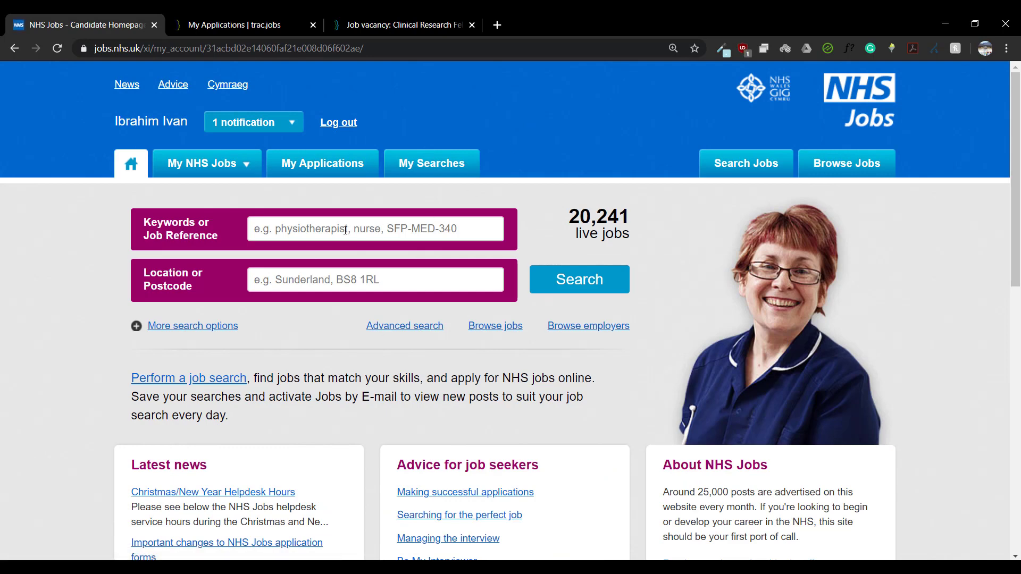
left_click(347, 227)
key("ctrl+v")
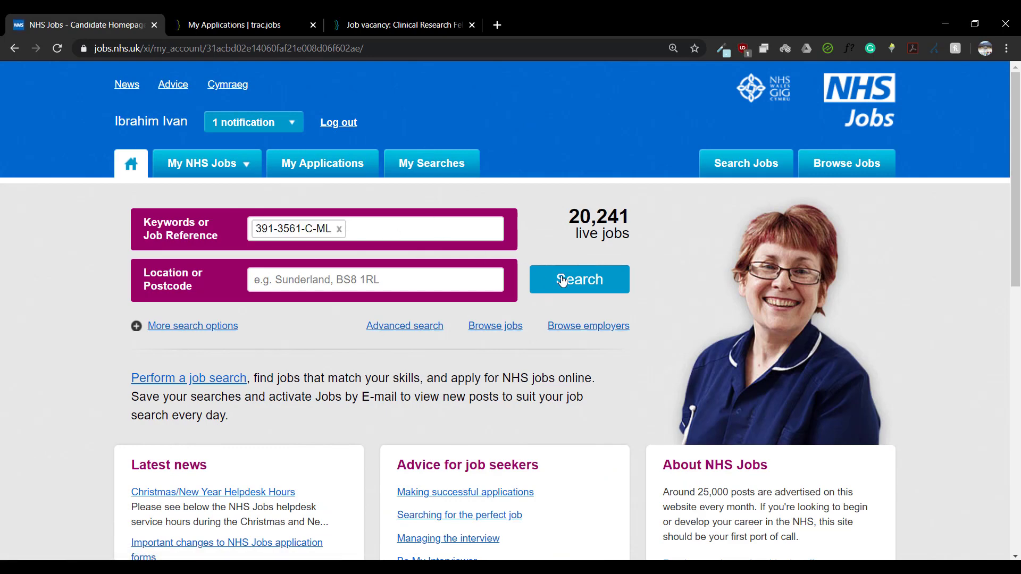
left_click(562, 281)
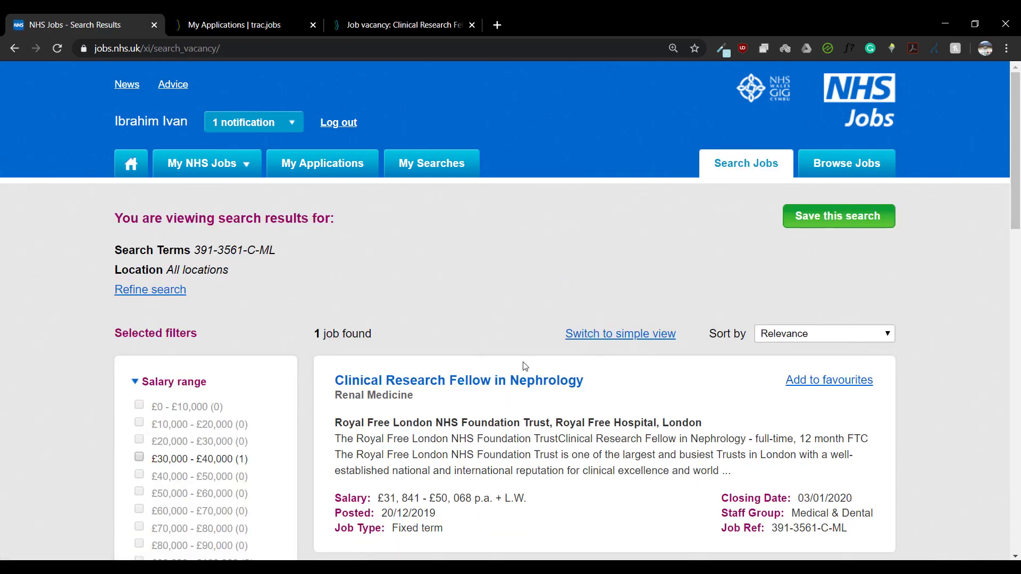
left_click(556, 385)
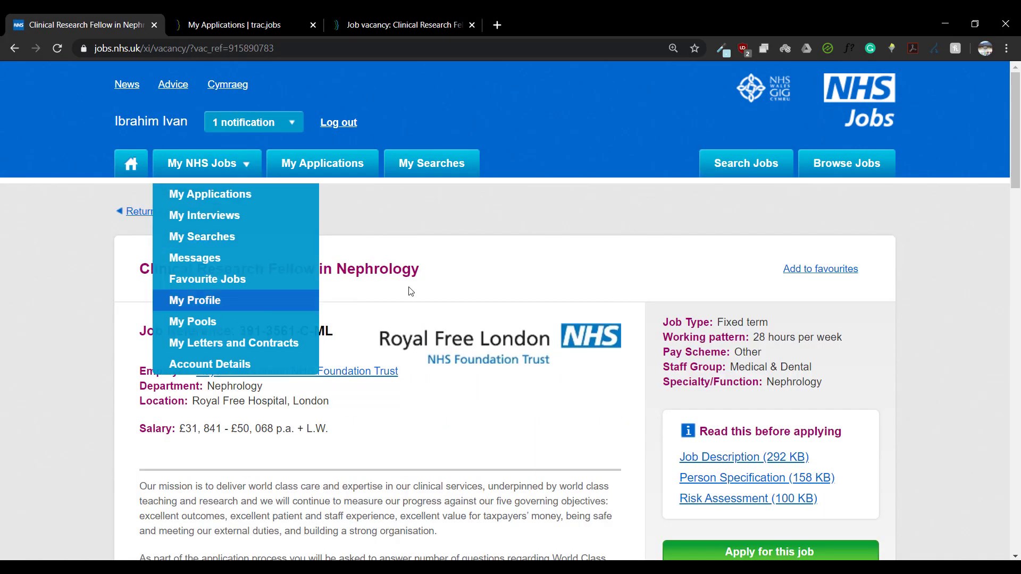
left_click(415, 20)
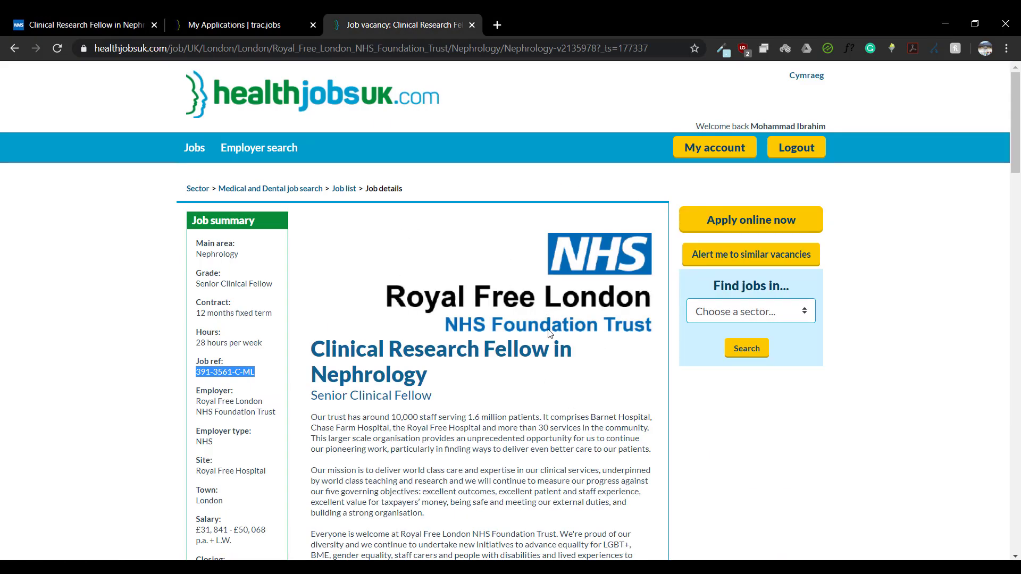
Step: Compare the Nephrology vacancy on both sites, then reopen an empty Medical and Dental search form
scroll(550, 334, "down", 1)
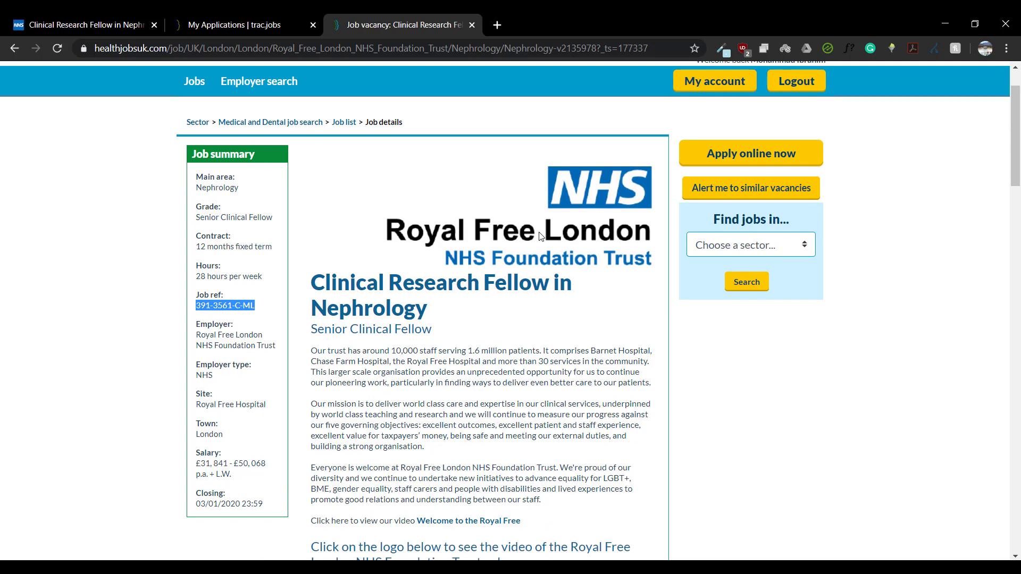
left_click(85, 24)
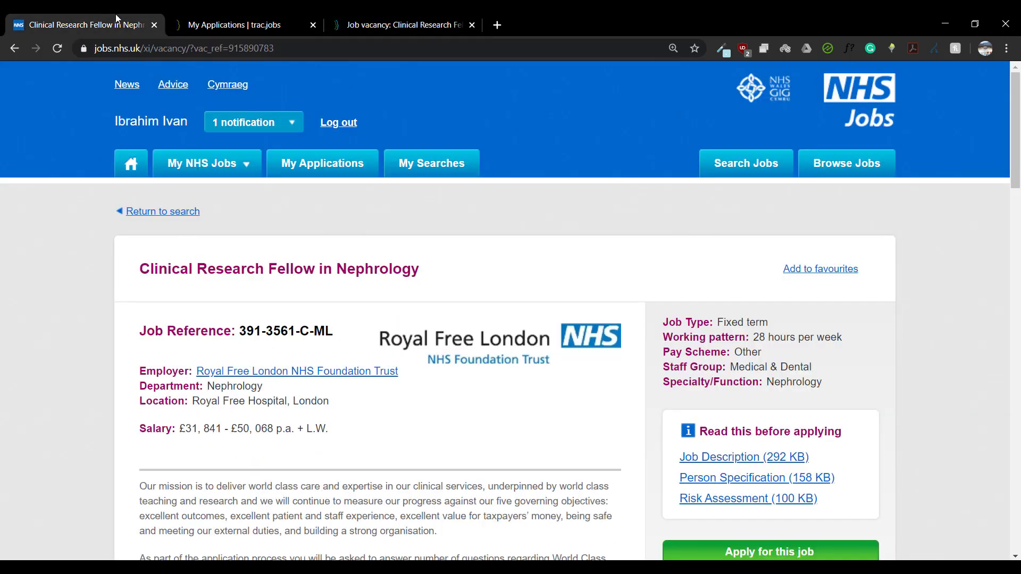
left_click(409, 24)
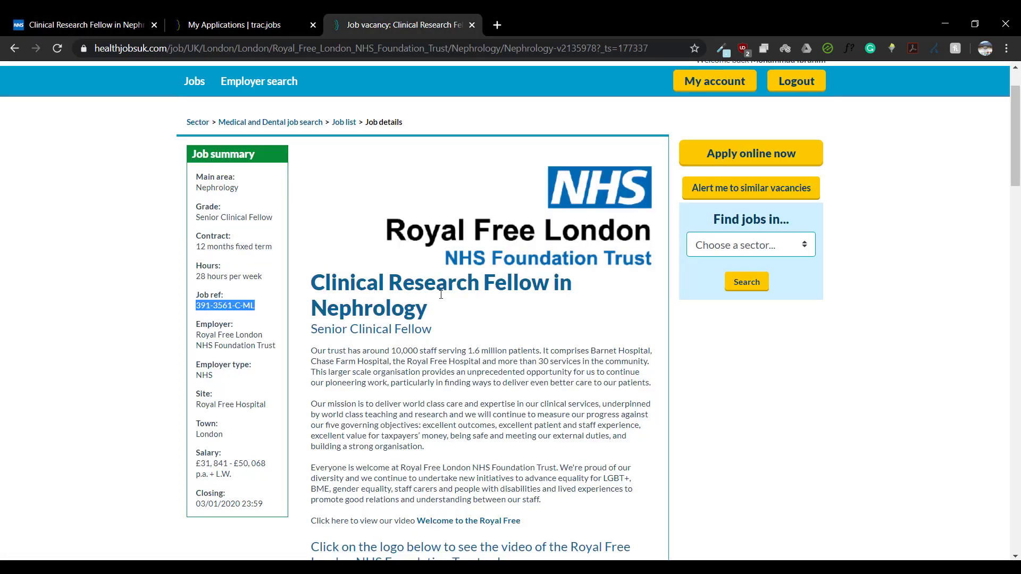
left_click(303, 122)
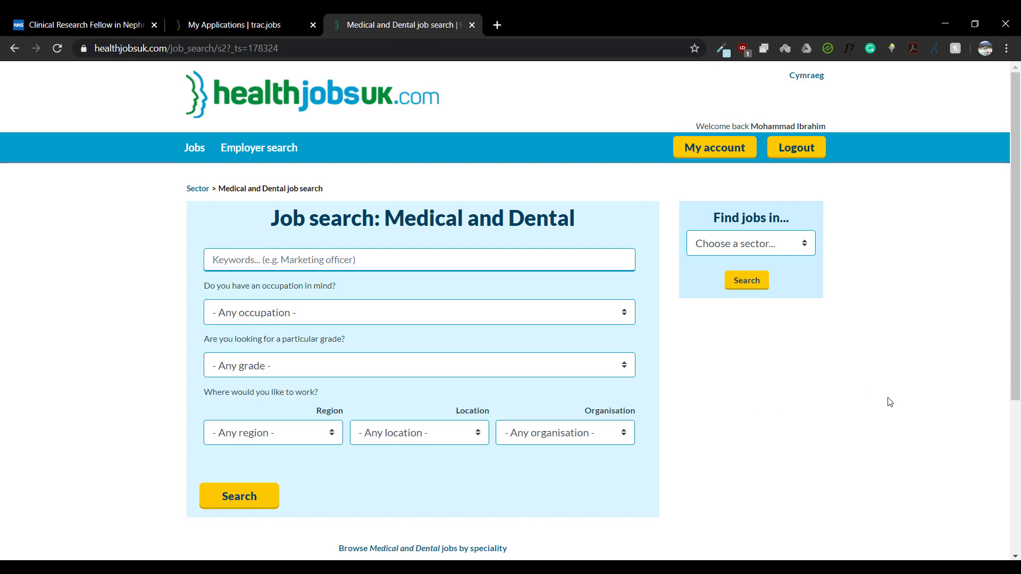
Step: In trac.jobs Jobs-by-Email settings, choose 'Yes - Send me daily alerts'
left_click(242, 23)
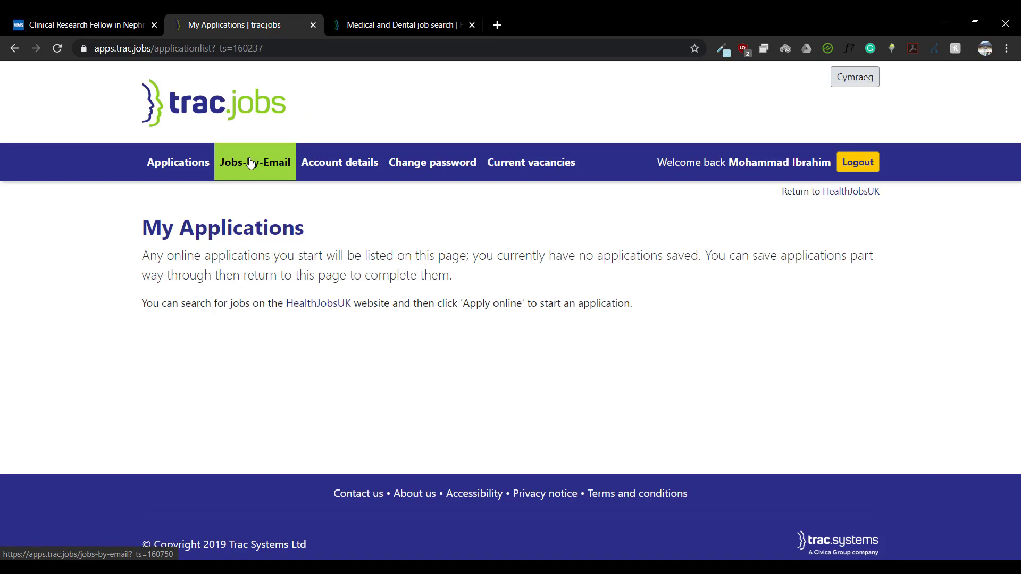
left_click(250, 162)
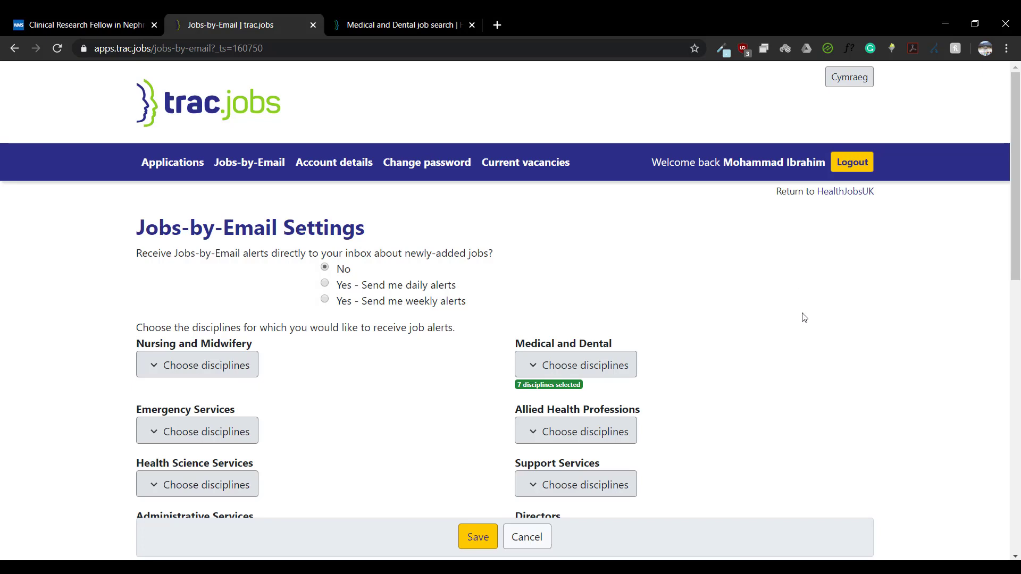
scroll(791, 358, "down", 3)
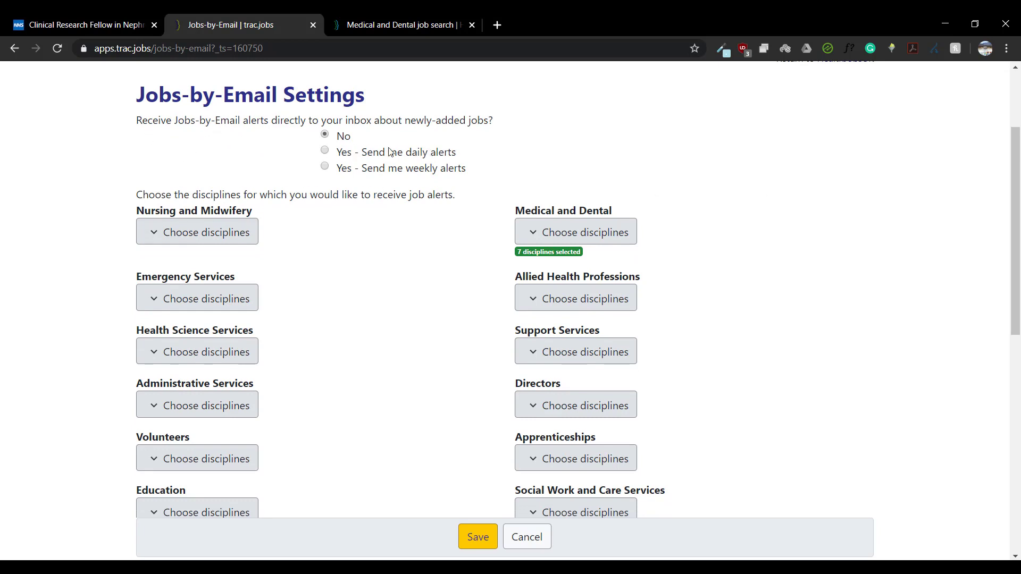
left_click(325, 151)
Step: Set the Medical and Dental grade range from Foundation Year 2 to Core Trainee (CT1/2)
left_click(583, 232)
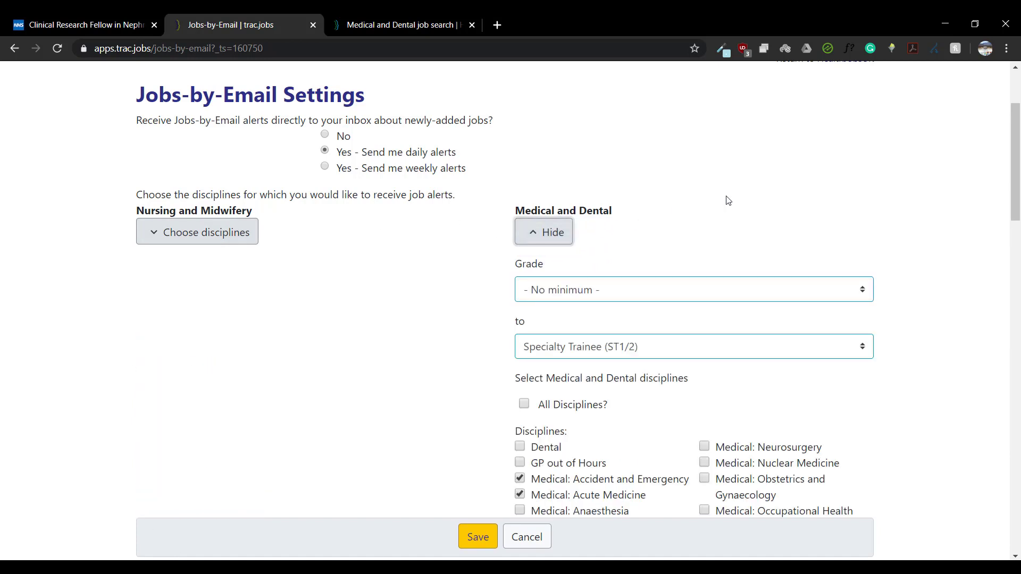
scroll(767, 231, "down", 1)
left_click(754, 222)
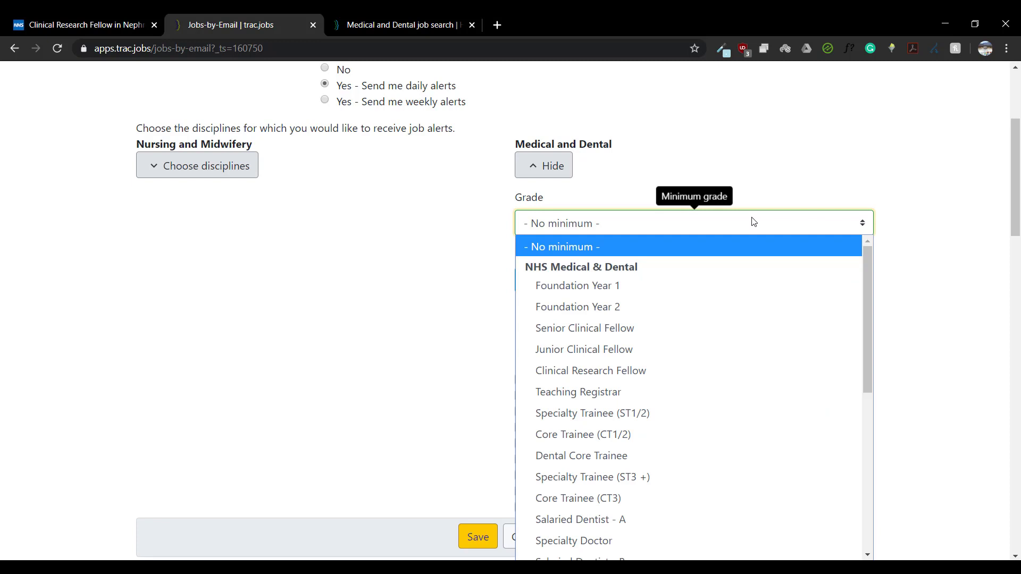
left_click(755, 218)
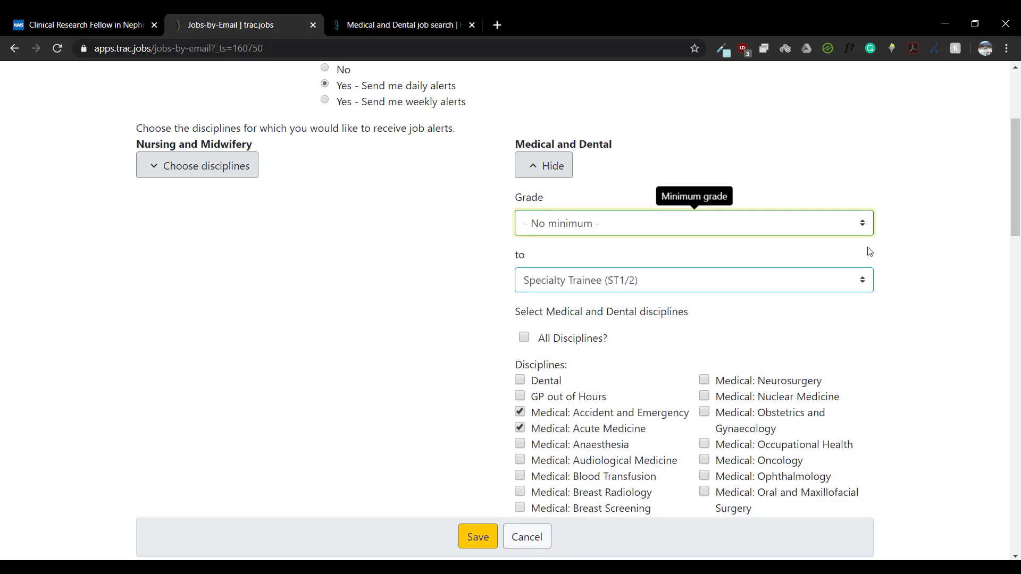
left_click(692, 229)
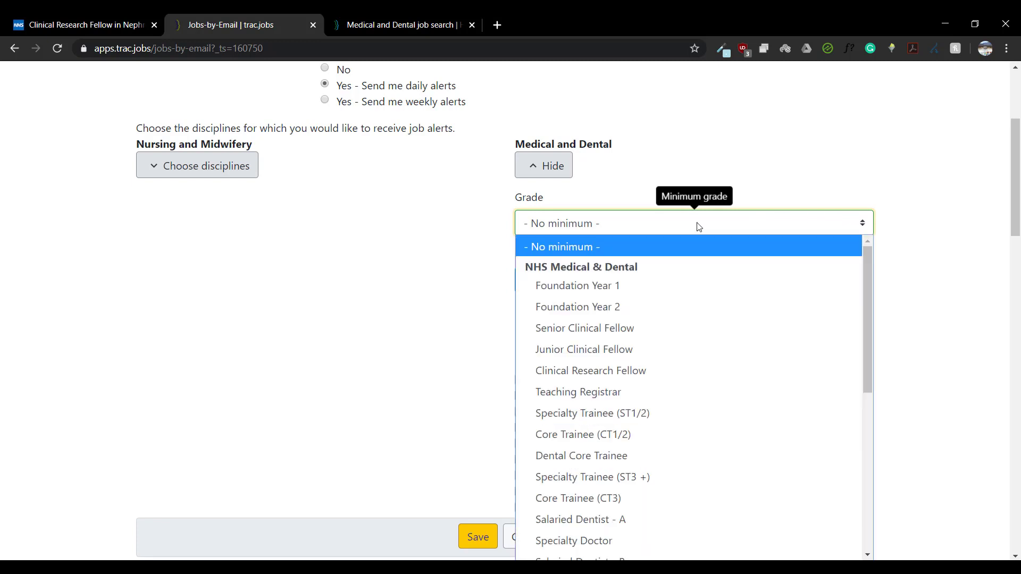
left_click(656, 307)
left_click(727, 288)
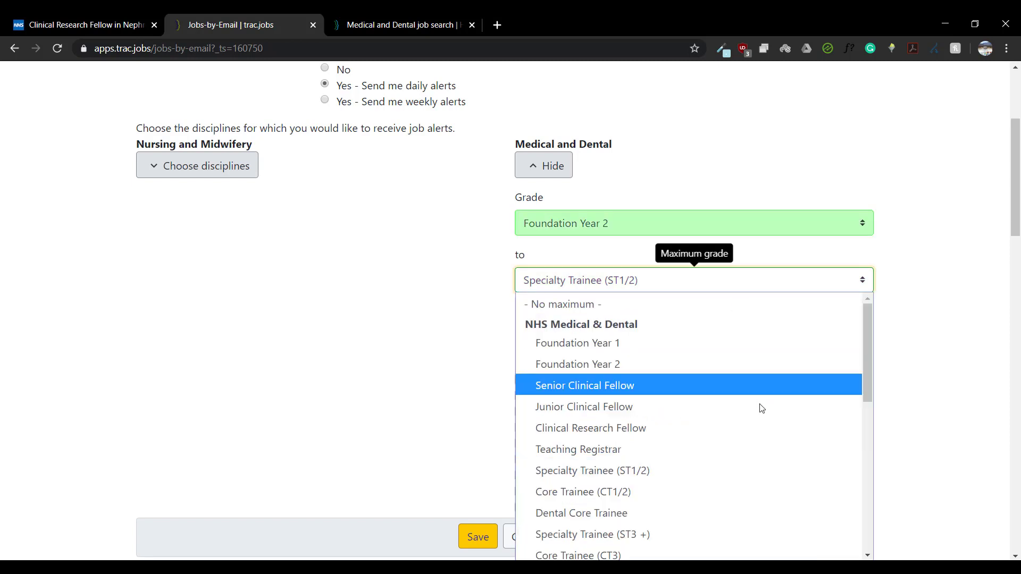
scroll(714, 489, "down", 3)
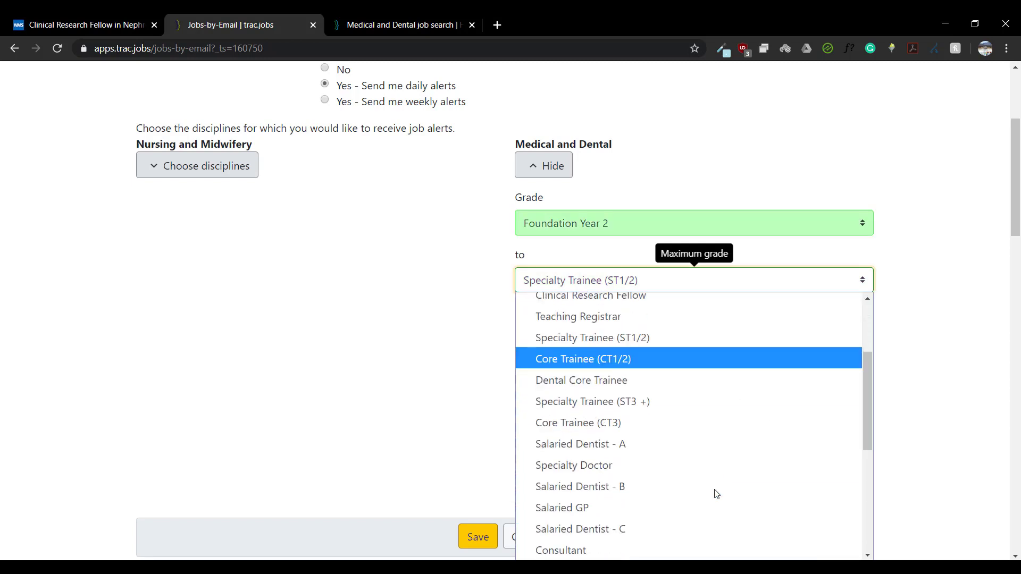
scroll(714, 489, "down", 2)
scroll(713, 489, "up", 5)
scroll(714, 489, "up", 1)
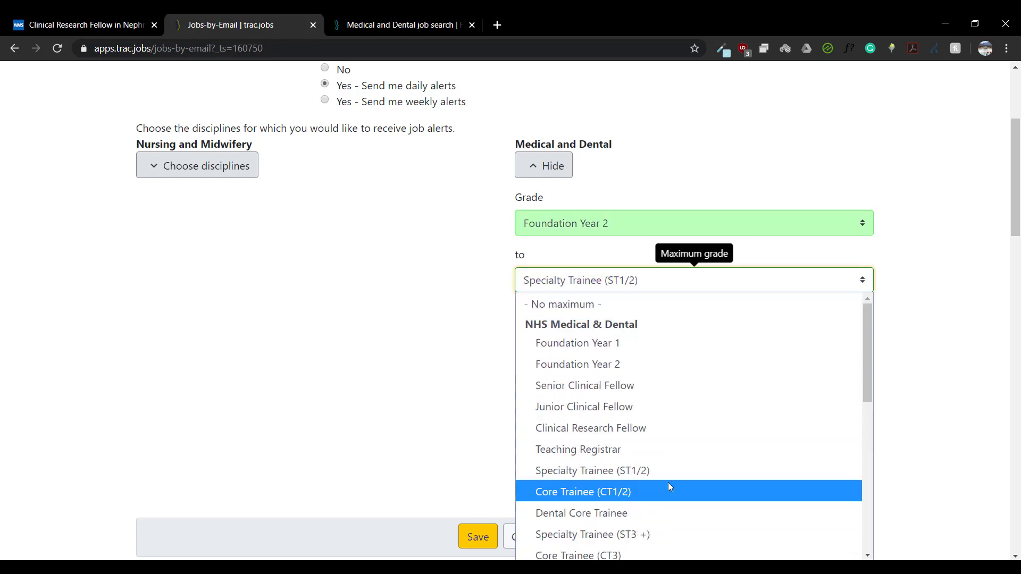
left_click(668, 485)
Step: Add Medical: Surgery to the alert disciplines and save the Jobs-by-Email preferences
scroll(681, 244, "down", 2)
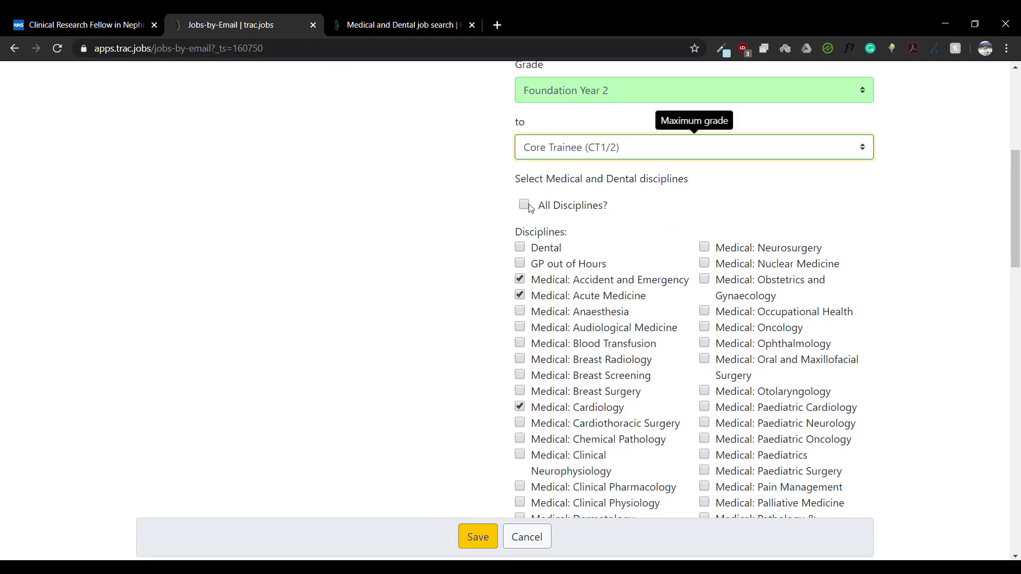
scroll(454, 297, "down", 2)
scroll(453, 297, "down", 3)
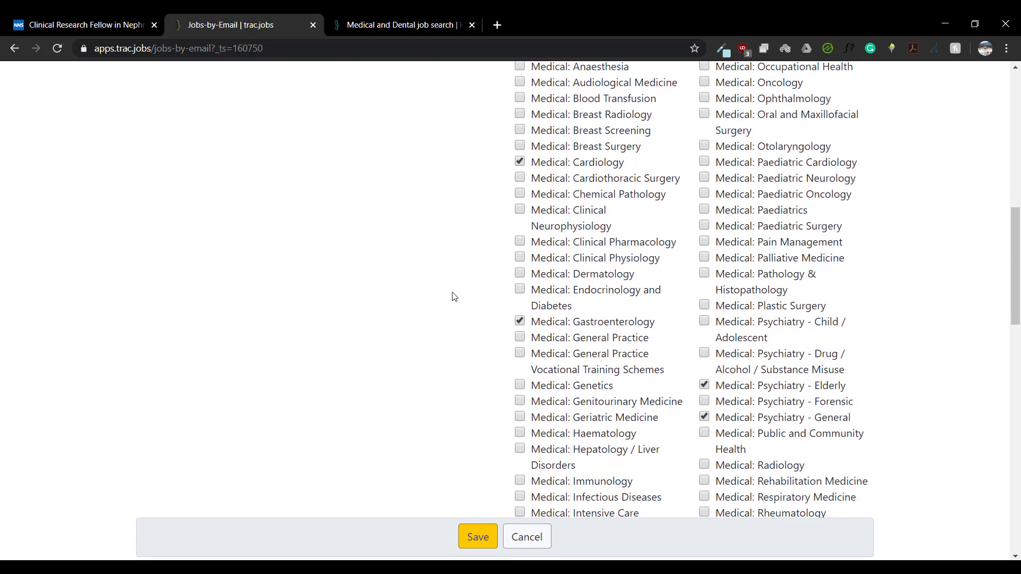
scroll(455, 298, "down", 2)
scroll(454, 297, "down", 3)
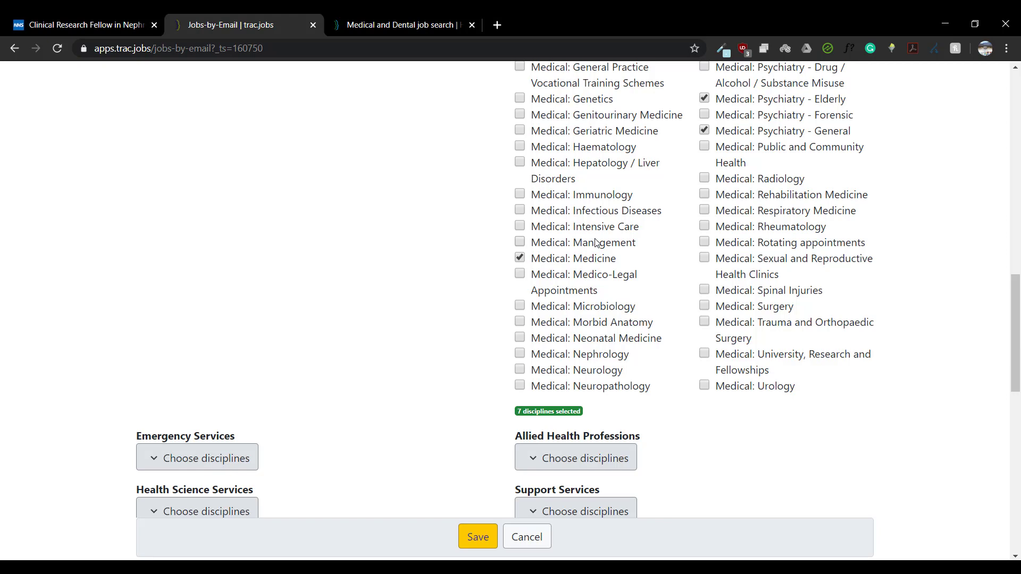
left_click(771, 312)
scroll(828, 386, "up", 5)
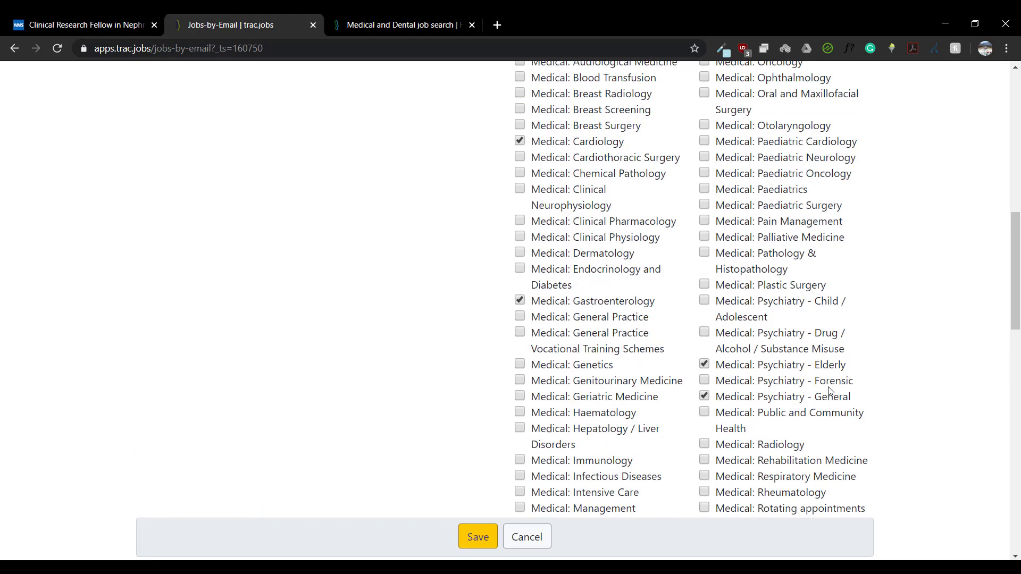
scroll(828, 391, "up", 4)
scroll(828, 392, "up", 5)
scroll(826, 372, "down", 4)
scroll(824, 377, "down", 6)
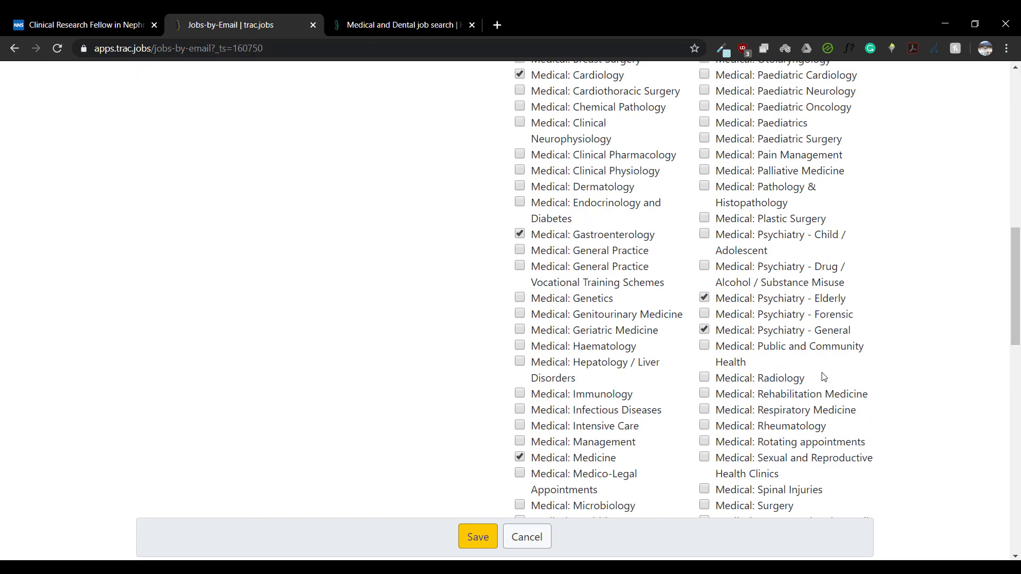
scroll(824, 377, "down", 6)
scroll(822, 376, "down", 5)
scroll(822, 376, "down", 3)
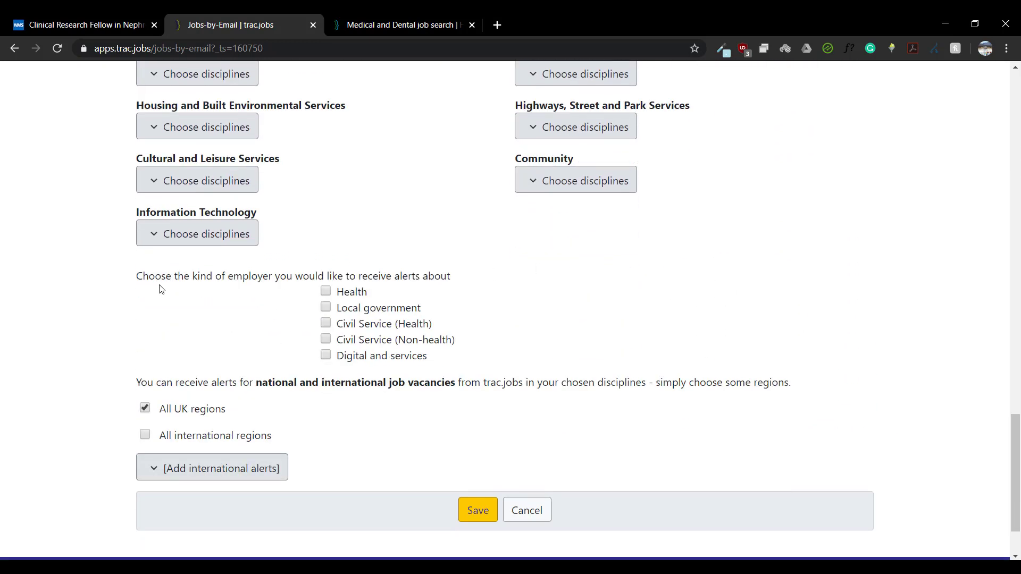
left_click(470, 512)
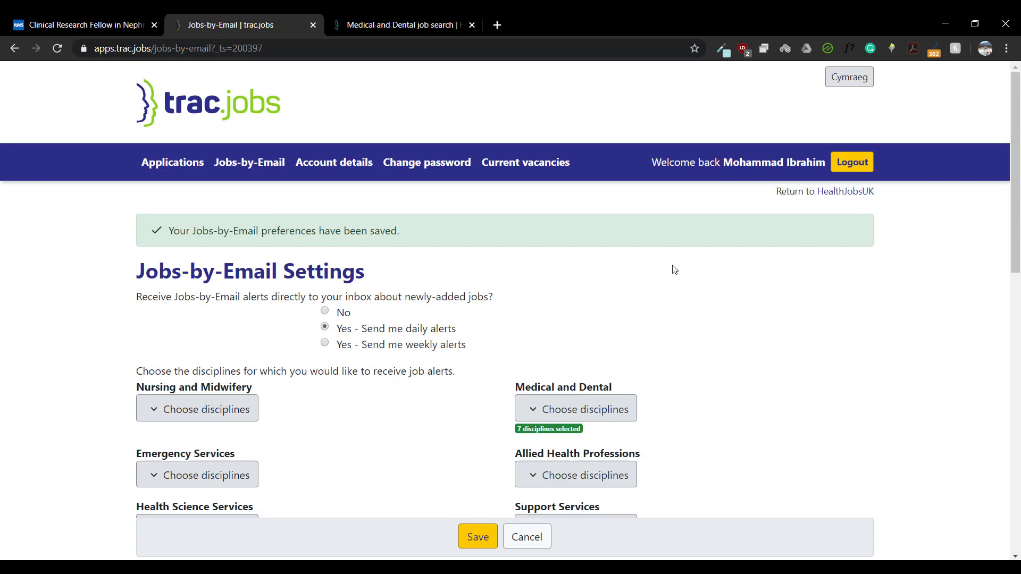
Step: Scroll the settings page to check the saved Jobs-by-Email banner and options
scroll(830, 318, "down", 2)
scroll(332, 263, "up", 2)
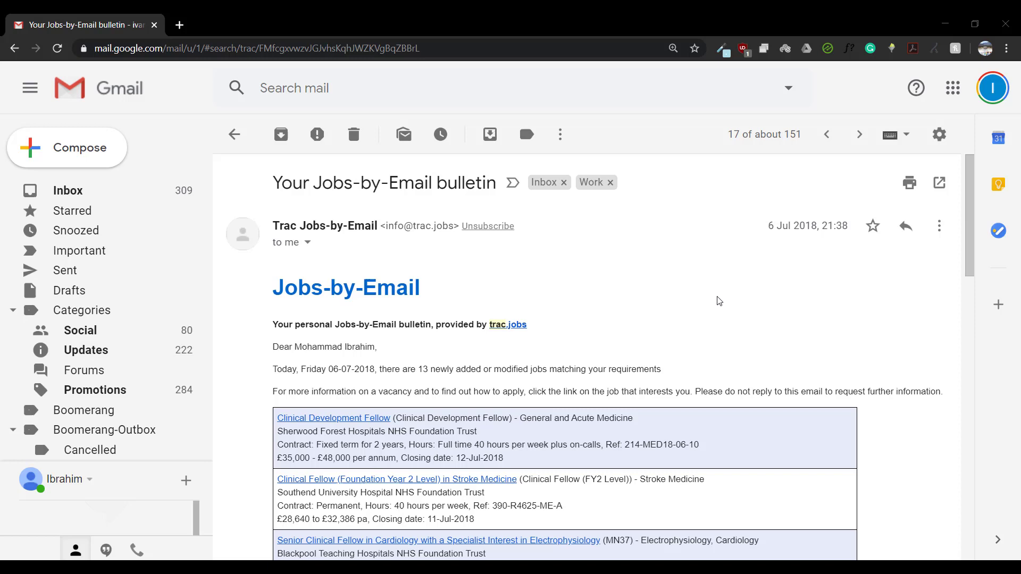
Step: Read through the 13 bulletin vacancies and right-click the Trust Doctor (ST1-2 Equivalent) link
scroll(710, 320, "down", 4)
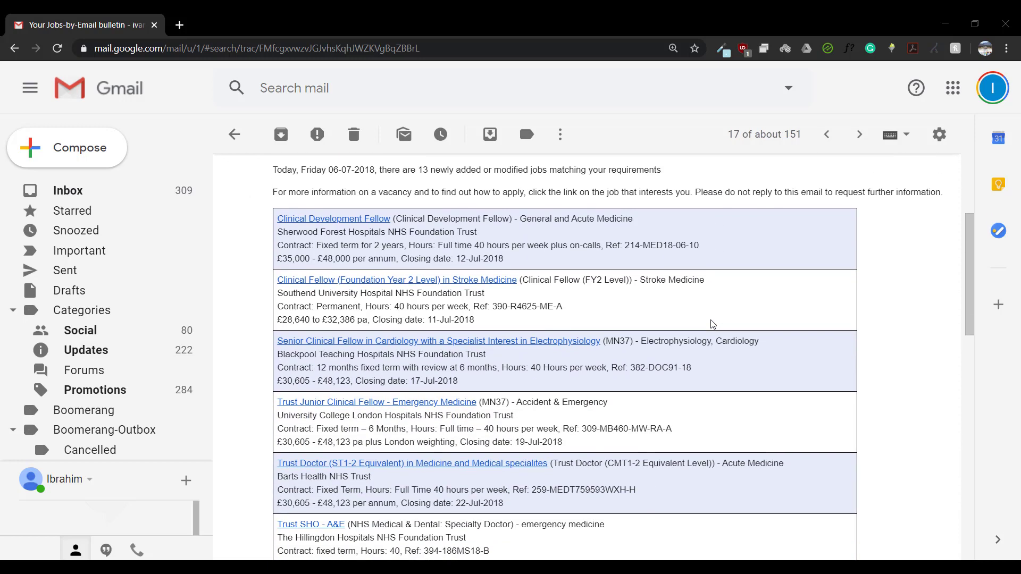
scroll(713, 333, "down", 1)
scroll(713, 333, "down", 1)
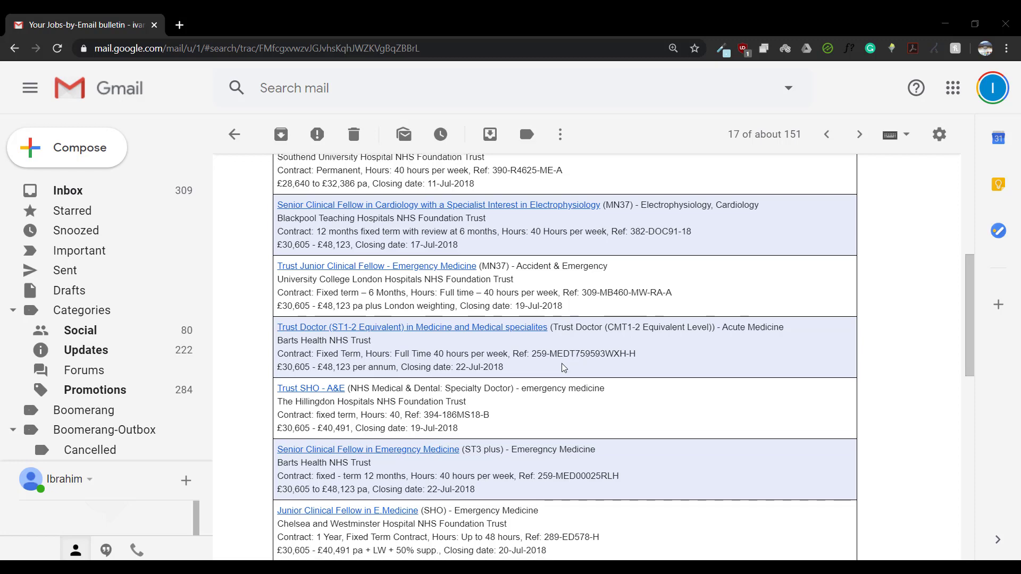
scroll(569, 324, "down", 1)
scroll(669, 344, "down", 1)
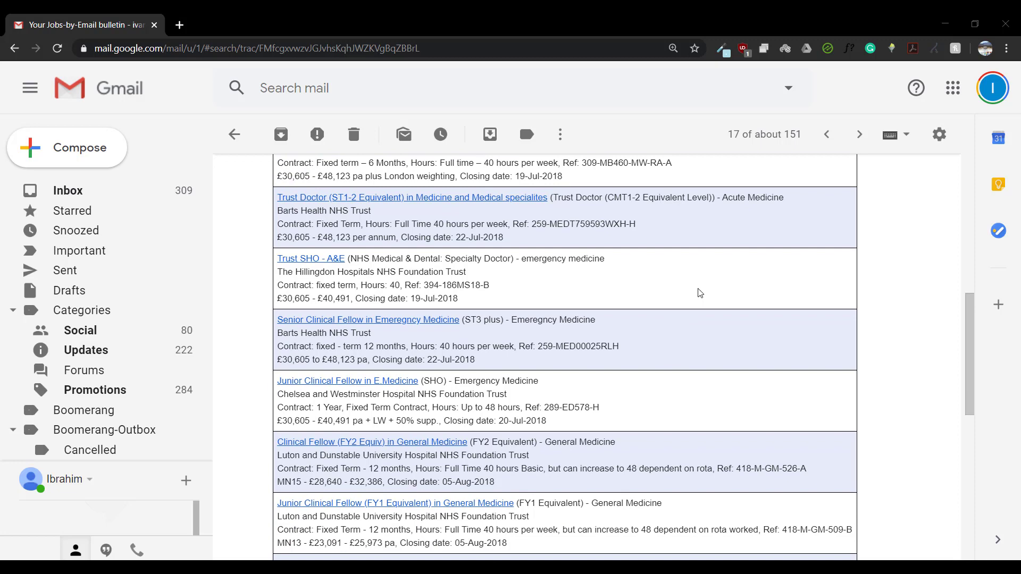
scroll(699, 293, "down", 1)
scroll(637, 383, "down", 1)
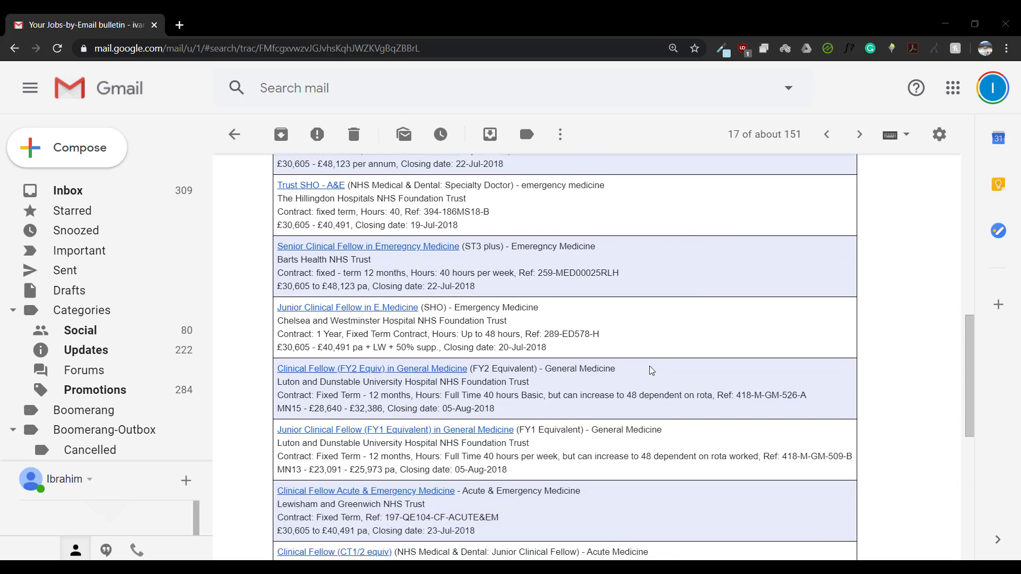
scroll(648, 367, "up", 1)
scroll(643, 366, "down", 1)
scroll(643, 364, "down", 2)
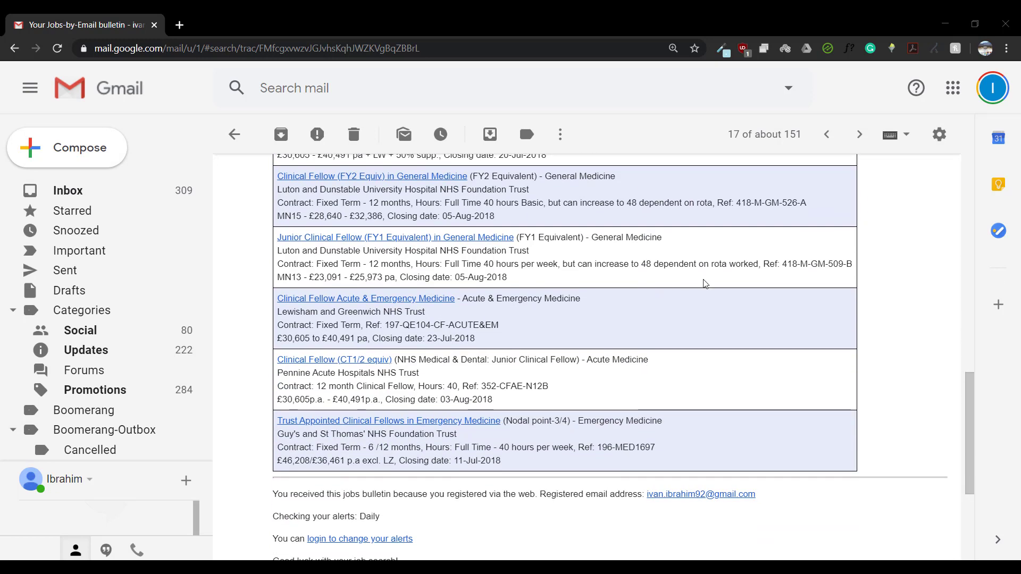
scroll(717, 297, "up", 2)
scroll(703, 330, "up", 4)
scroll(703, 332, "up", 4)
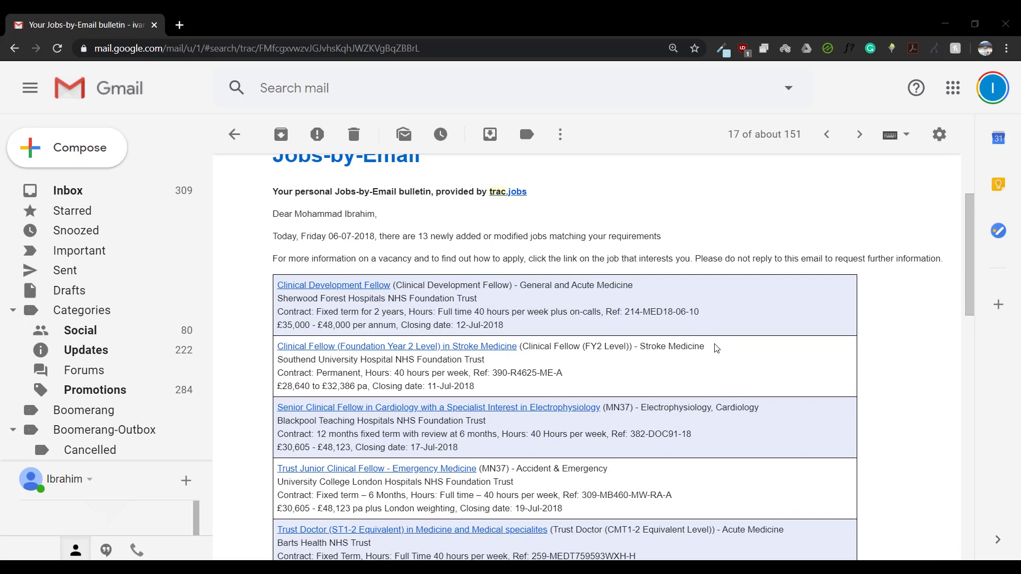
scroll(675, 333, "up", 2)
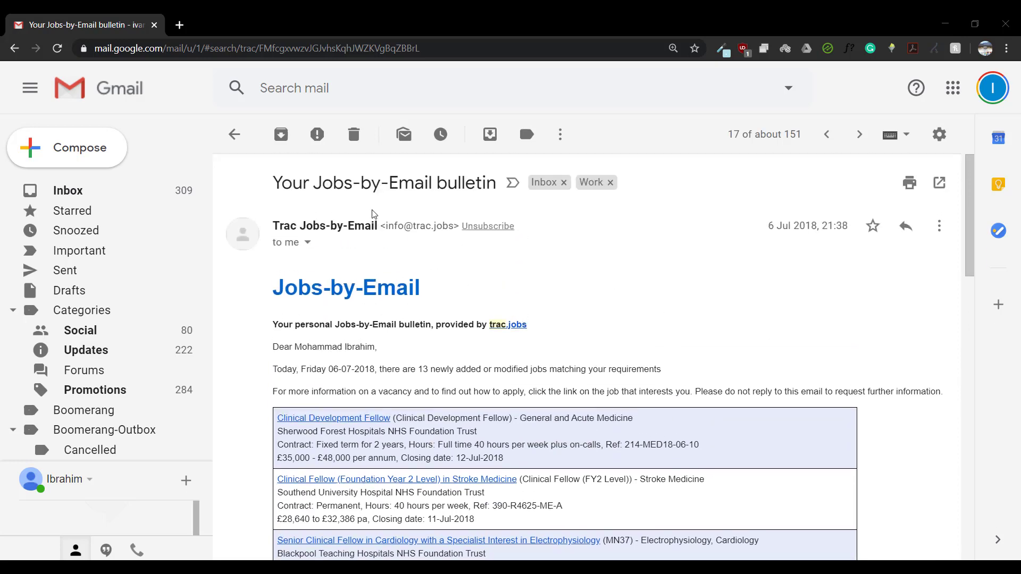
scroll(531, 381, "down", 1)
scroll(530, 381, "down", 1)
scroll(468, 372, "down", 3)
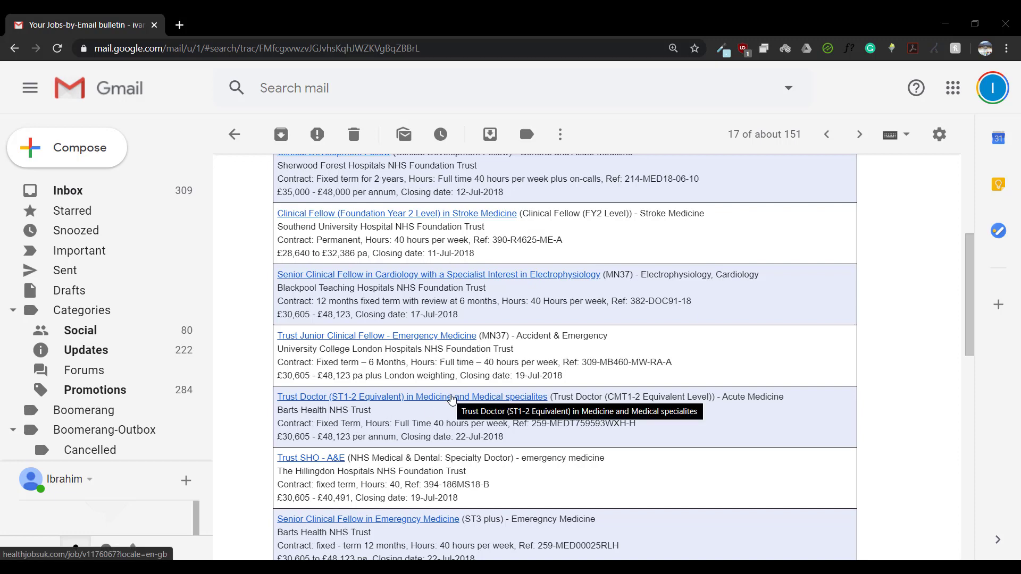
right_click(409, 400)
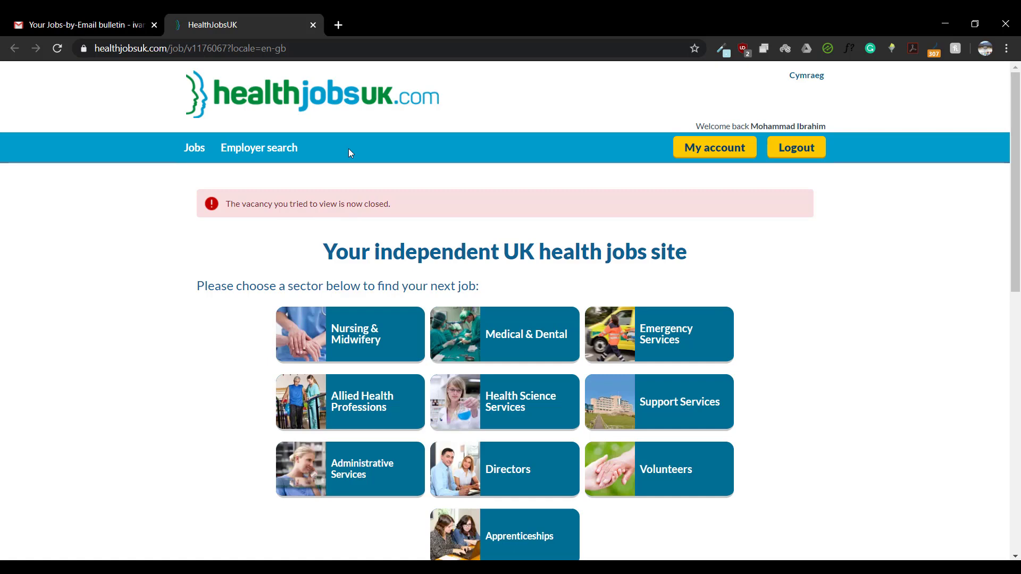
Step: Close the closed Trust Doctor vacancy tab and scroll back through the alert email
left_click(313, 25)
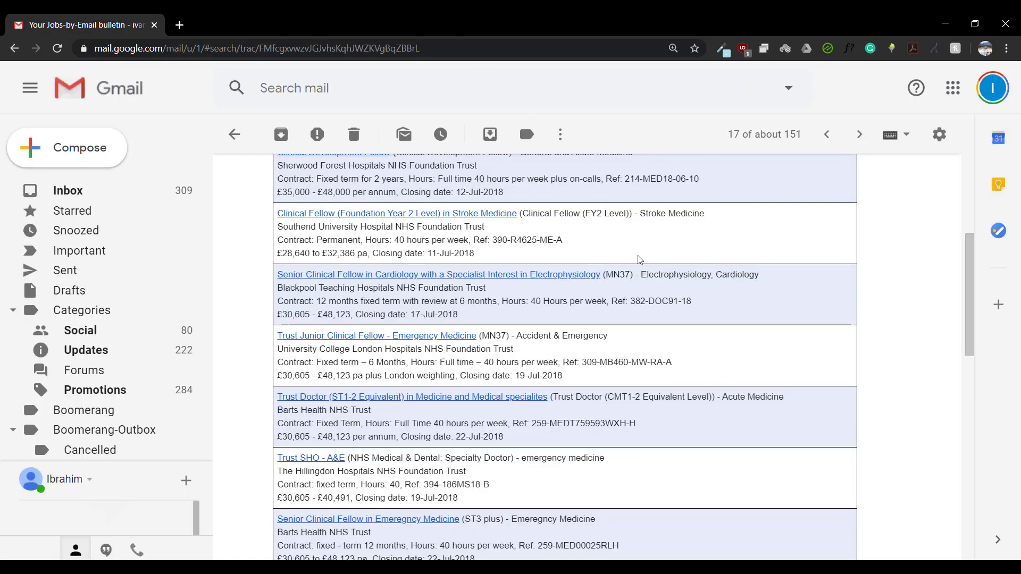
scroll(581, 346, "up", 4)
scroll(489, 387, "down", 5)
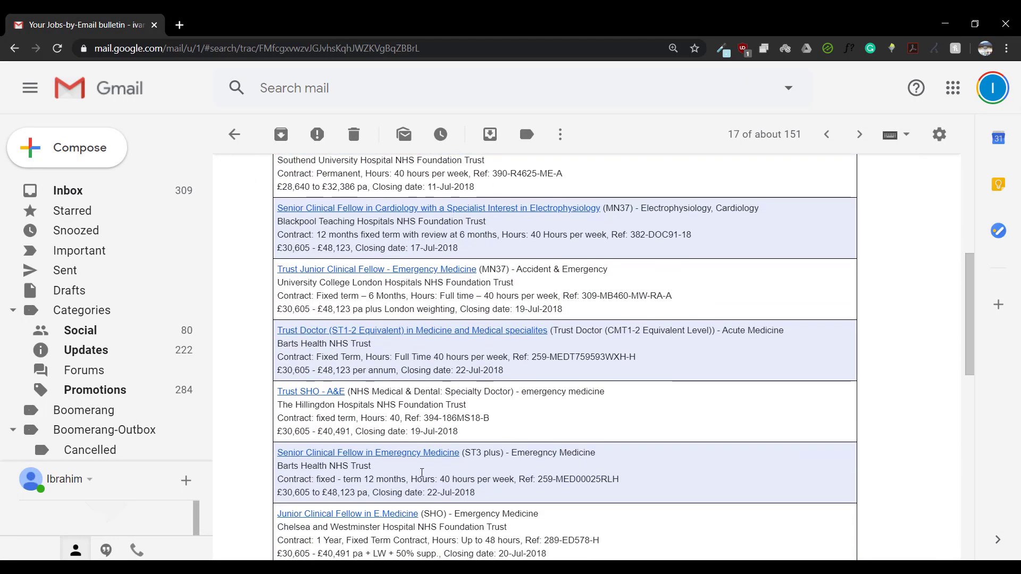
scroll(452, 341, "down", 3)
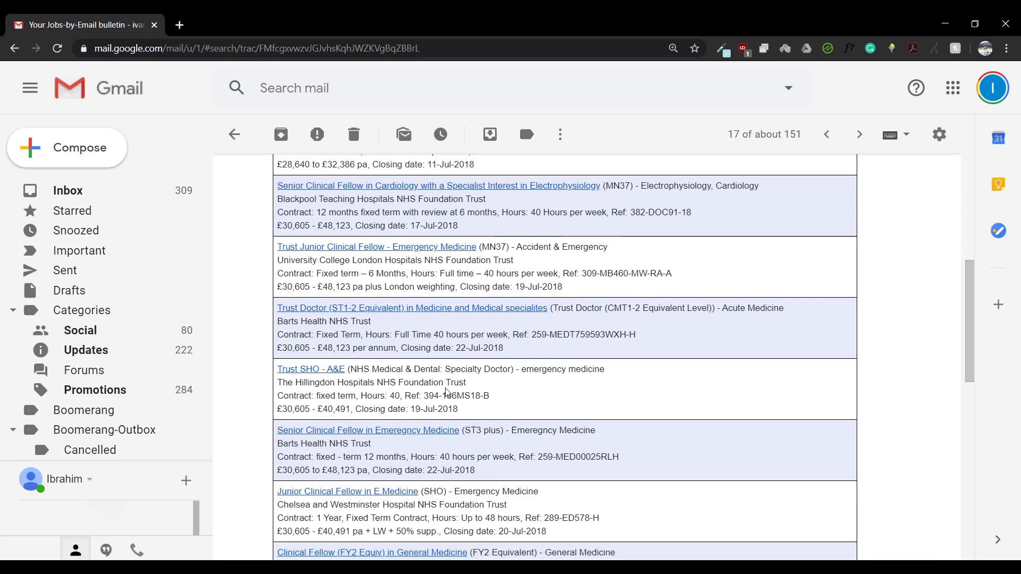
scroll(436, 383, "down", 2)
scroll(433, 361, "down", 5)
scroll(431, 330, "down", 1)
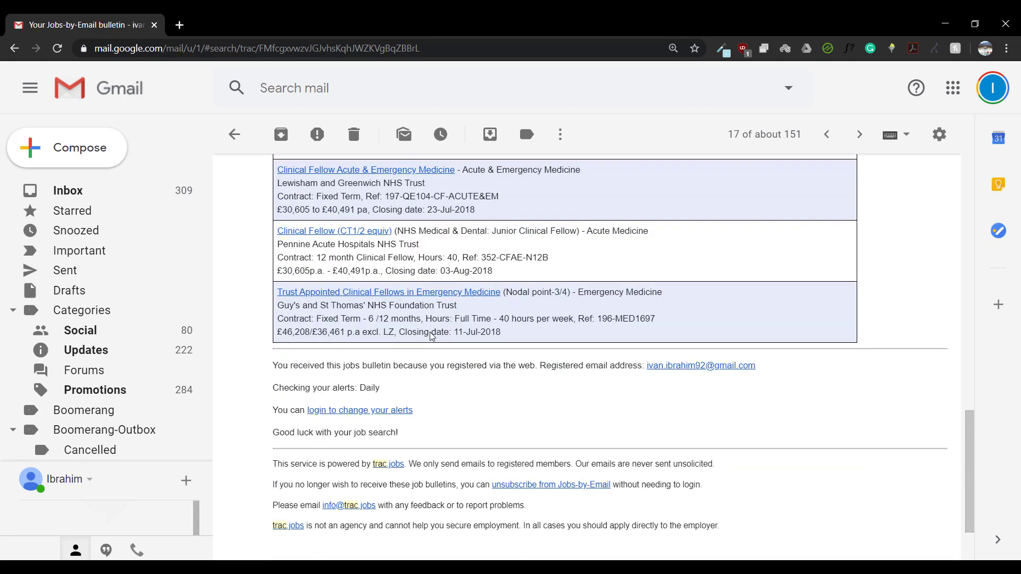
scroll(452, 319, "down", 2)
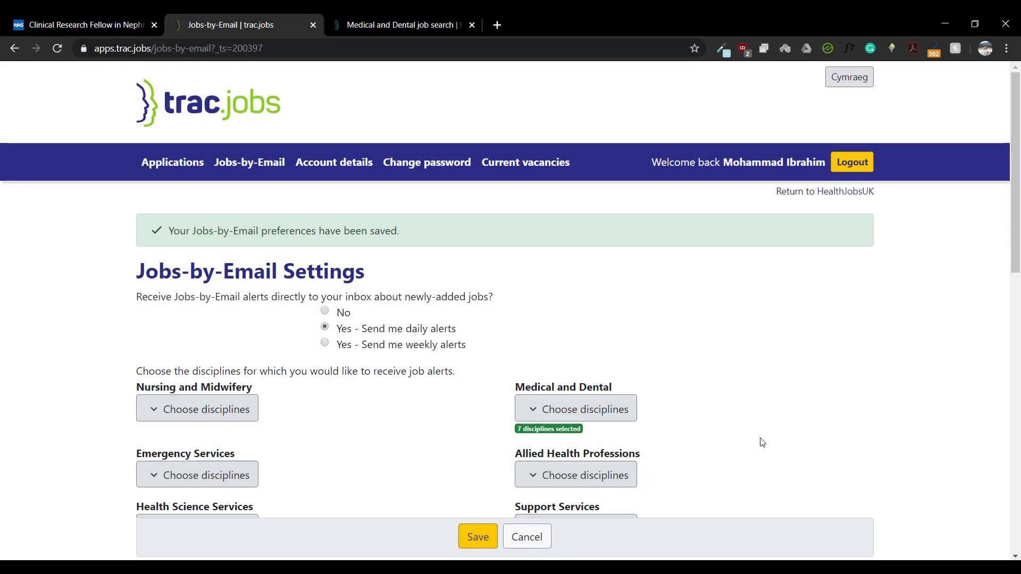
Step: Search Medical and Dental jobs for keyword 'LA' and open LAS CT1 in General Medicine
left_click(403, 24)
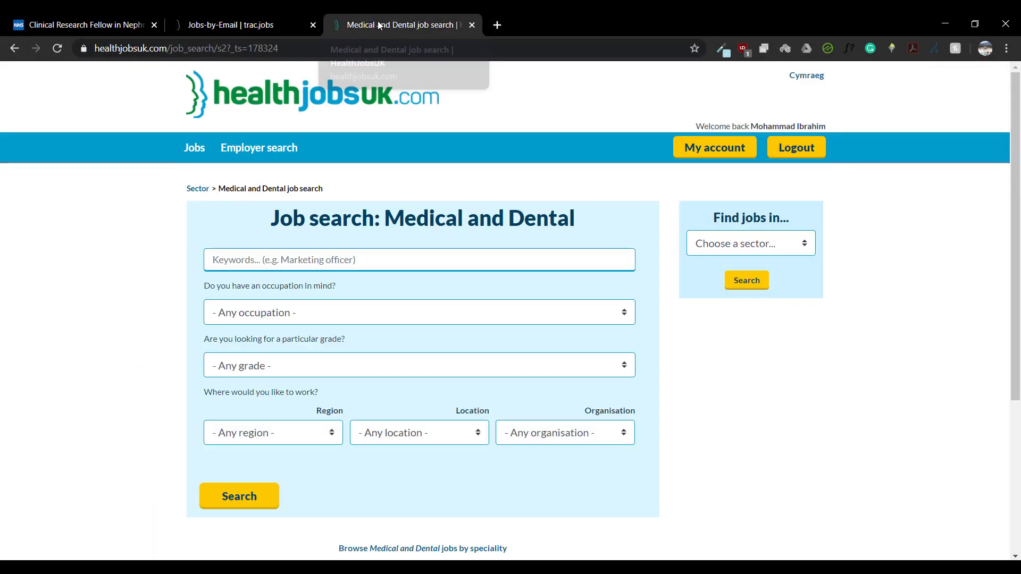
left_click(361, 260)
type("LAS")
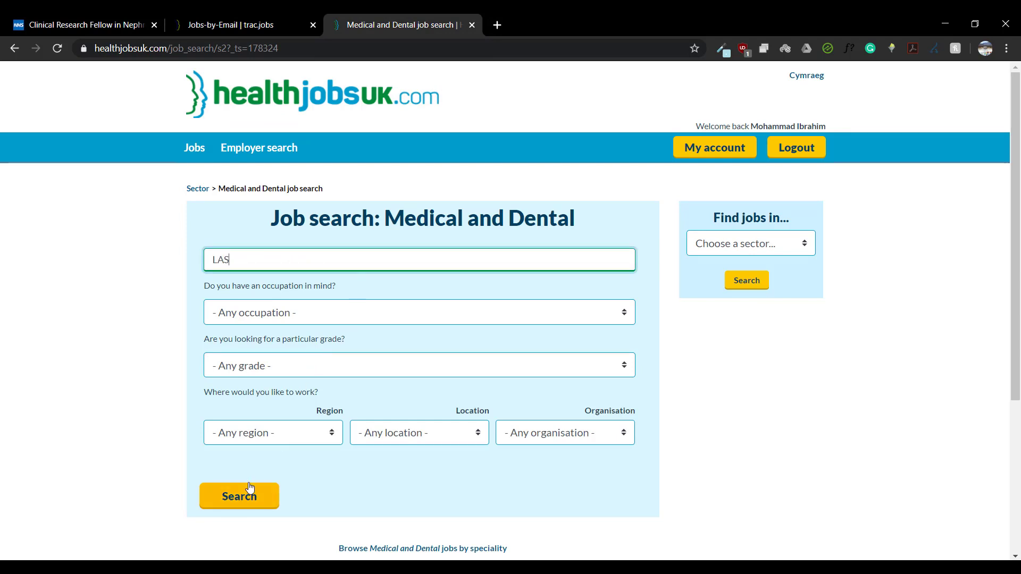
left_click(245, 494)
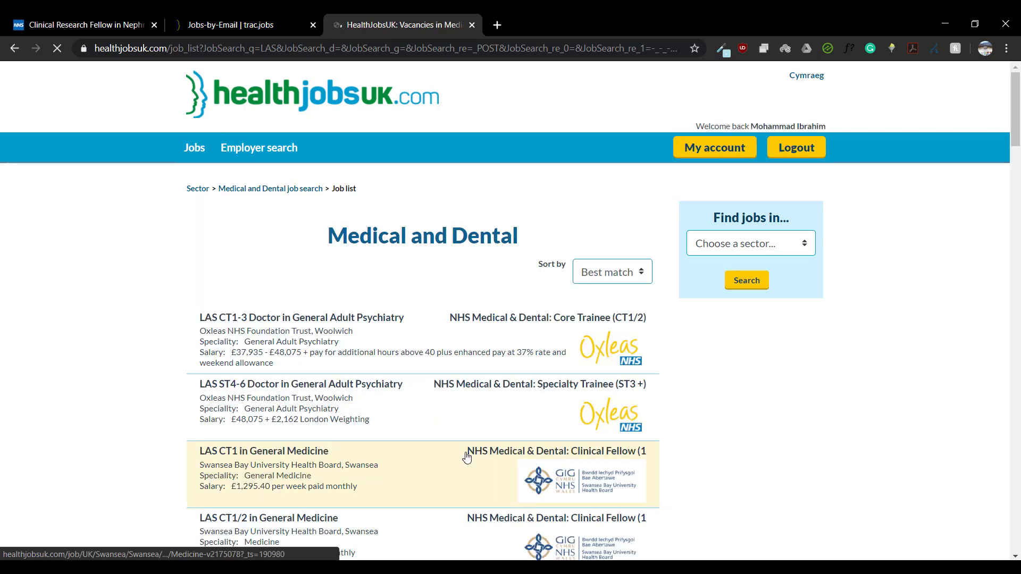
scroll(120, 348, "down", 3)
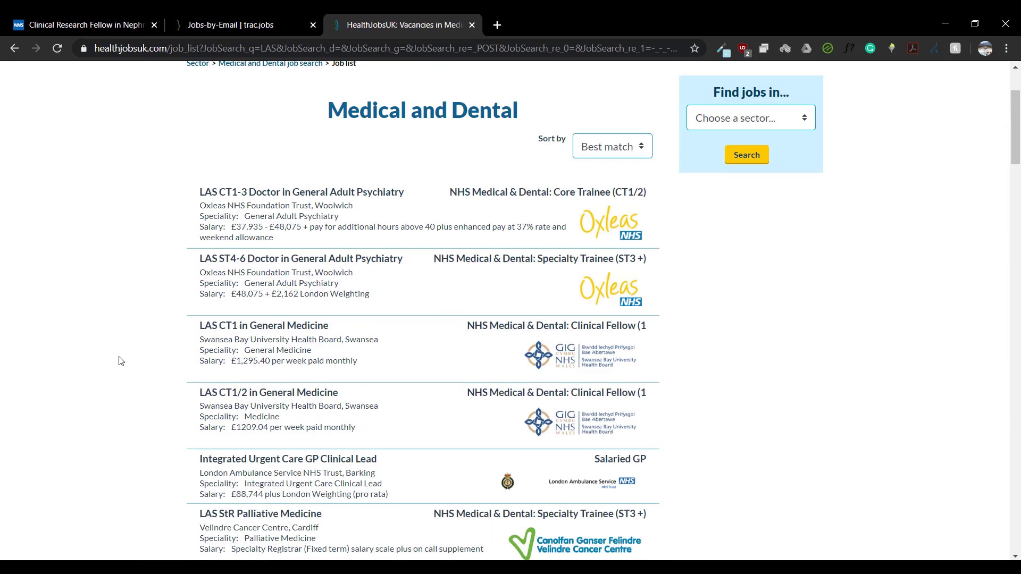
left_click(329, 330)
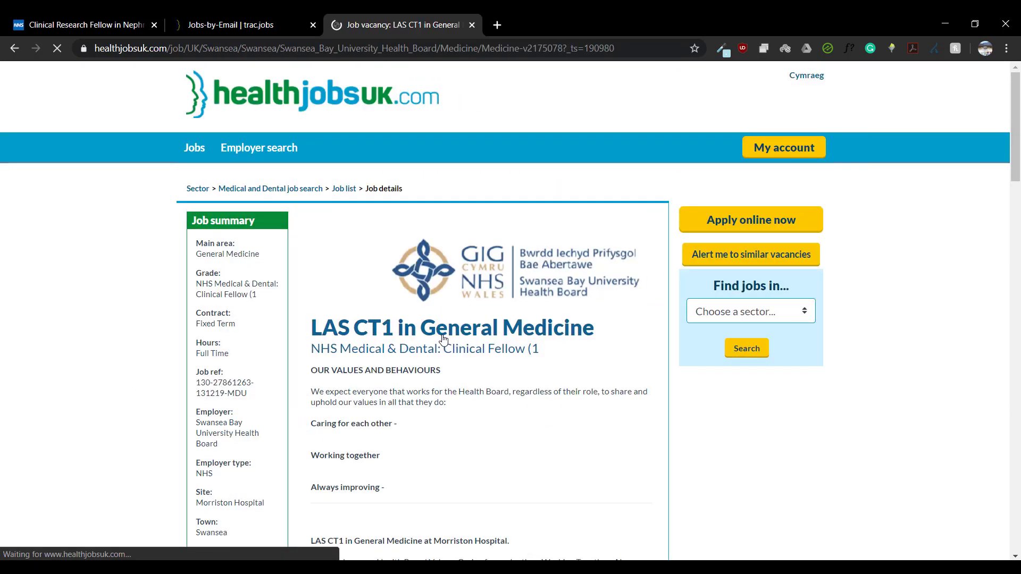
scroll(415, 341, "down", 1)
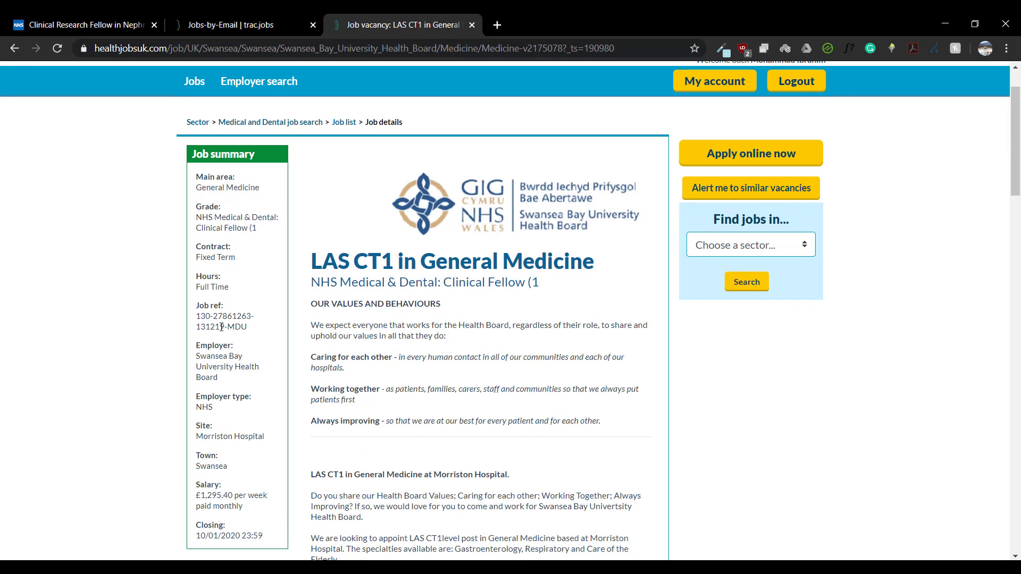
left_click_drag(197, 313, 255, 329)
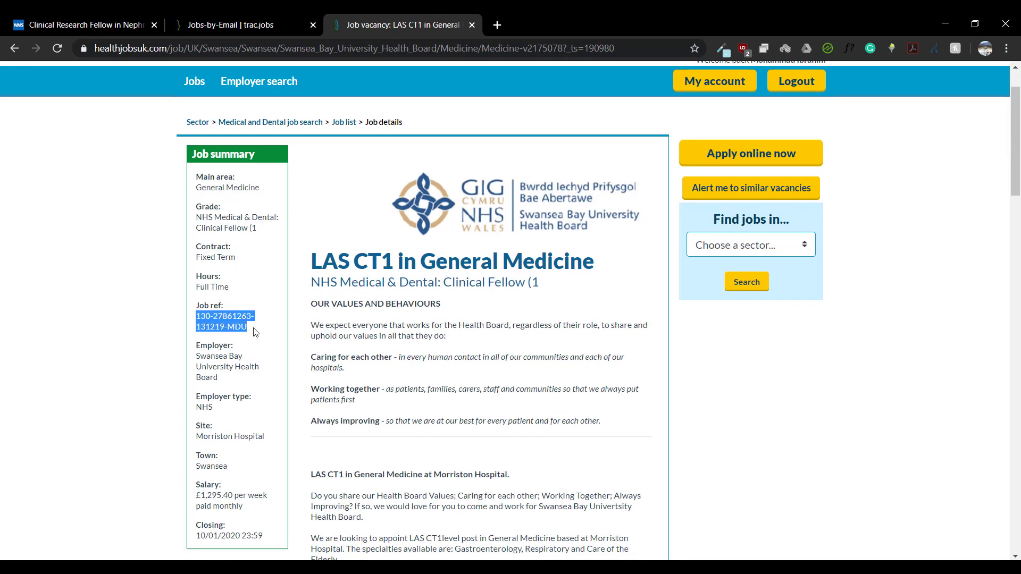
right_click(235, 322)
left_click(250, 331)
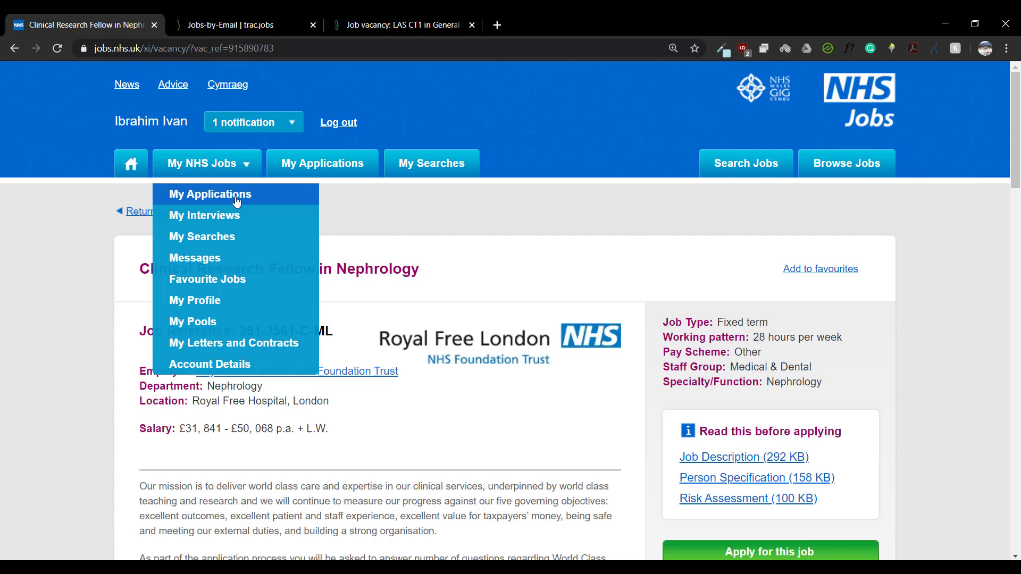
left_click(236, 196)
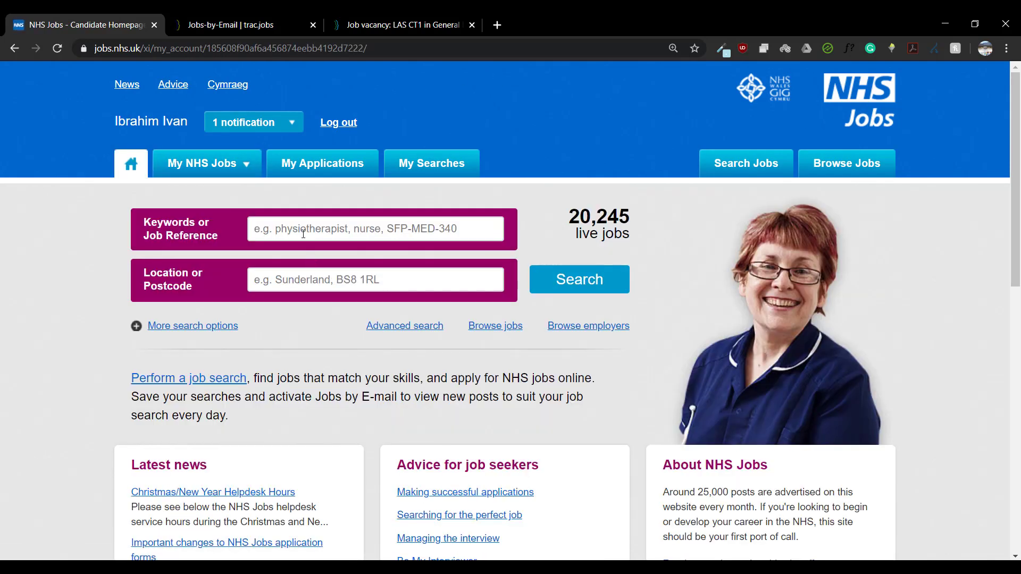
left_click(305, 230)
key("ctrl+v")
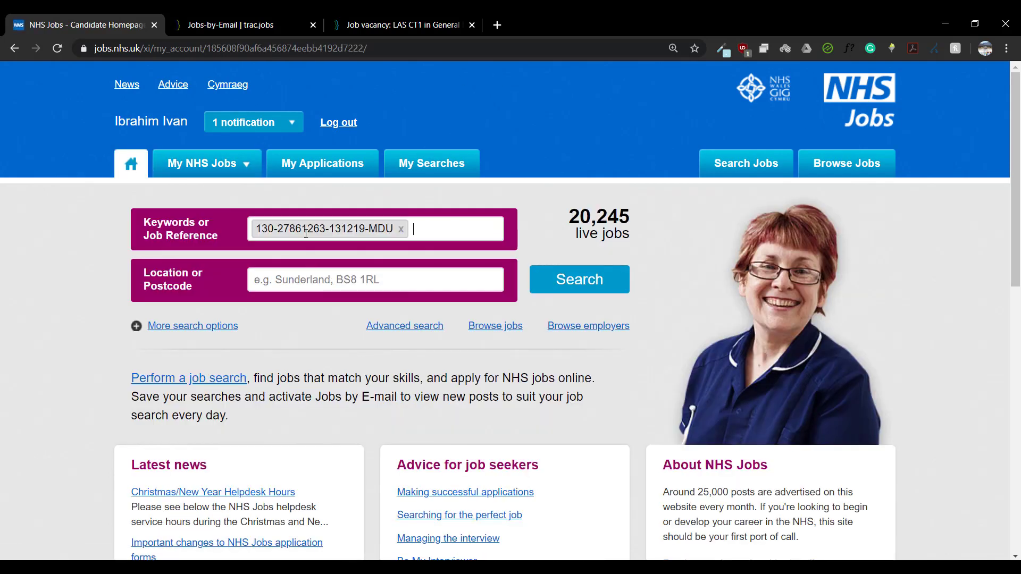
left_click(573, 282)
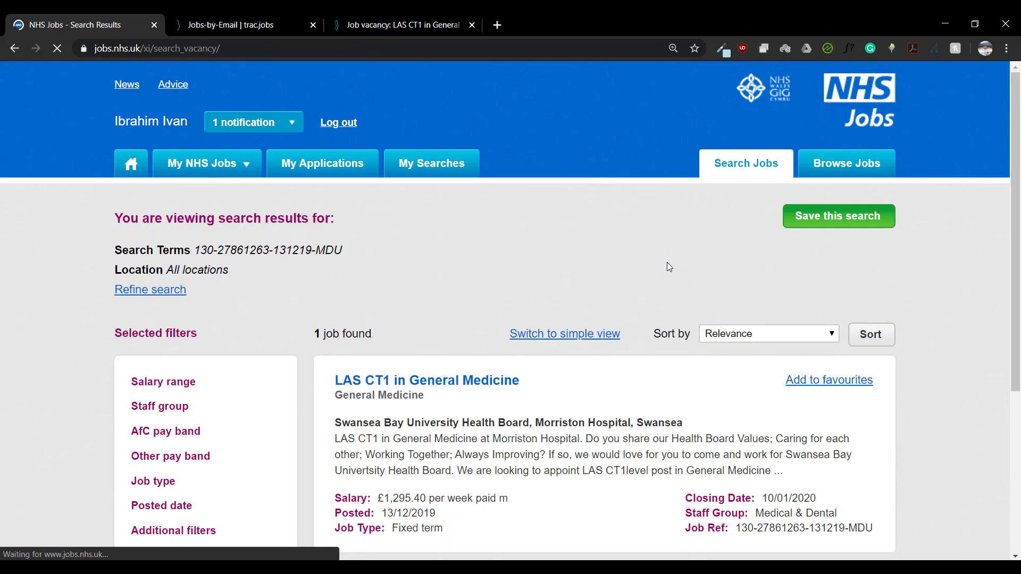
scroll(472, 347, "down", 3)
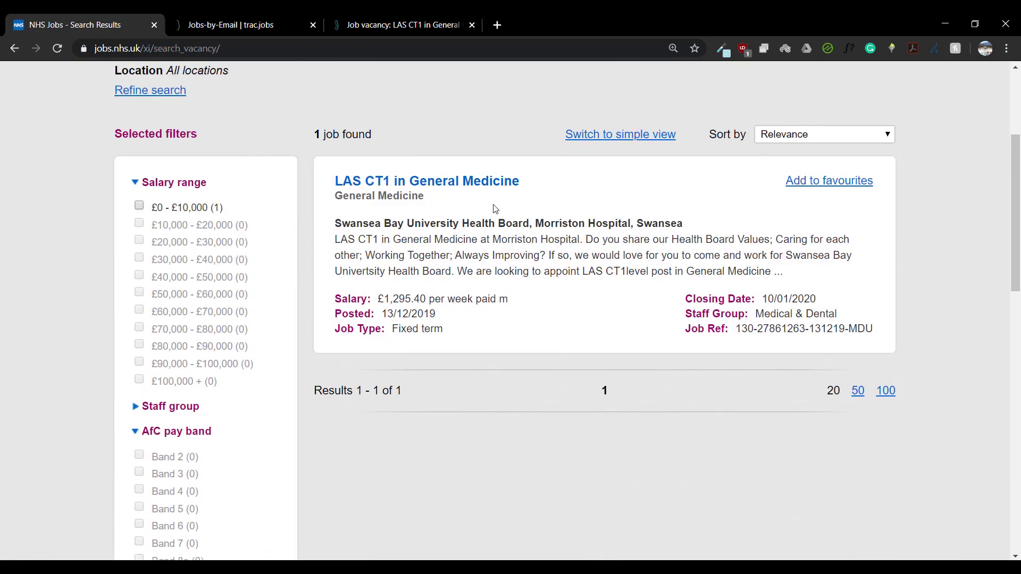
Step: Compare the NHS Jobs match with the HealthJobsUK LAS CT1 details page
left_click(401, 25)
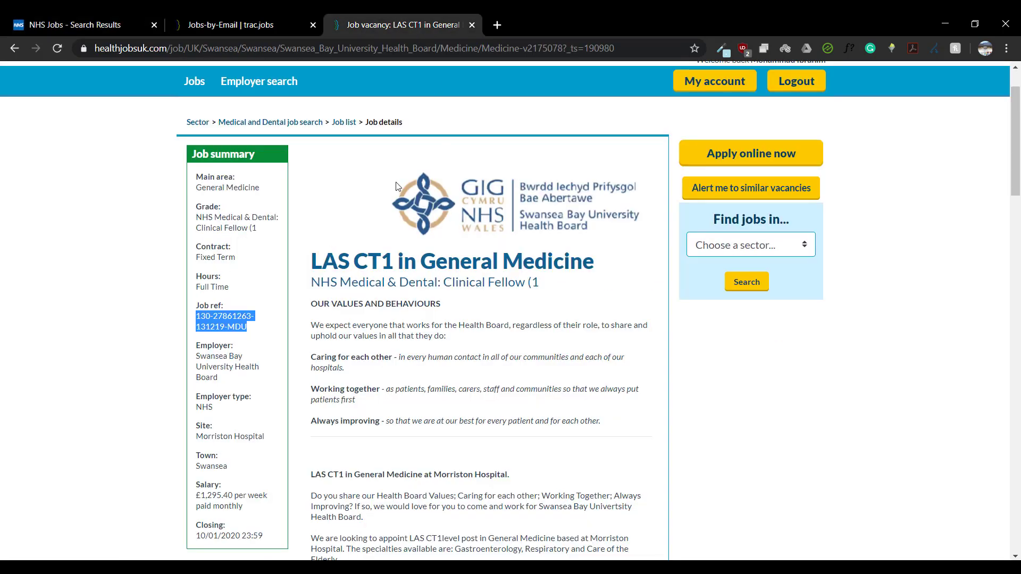
key("ctrl+1")
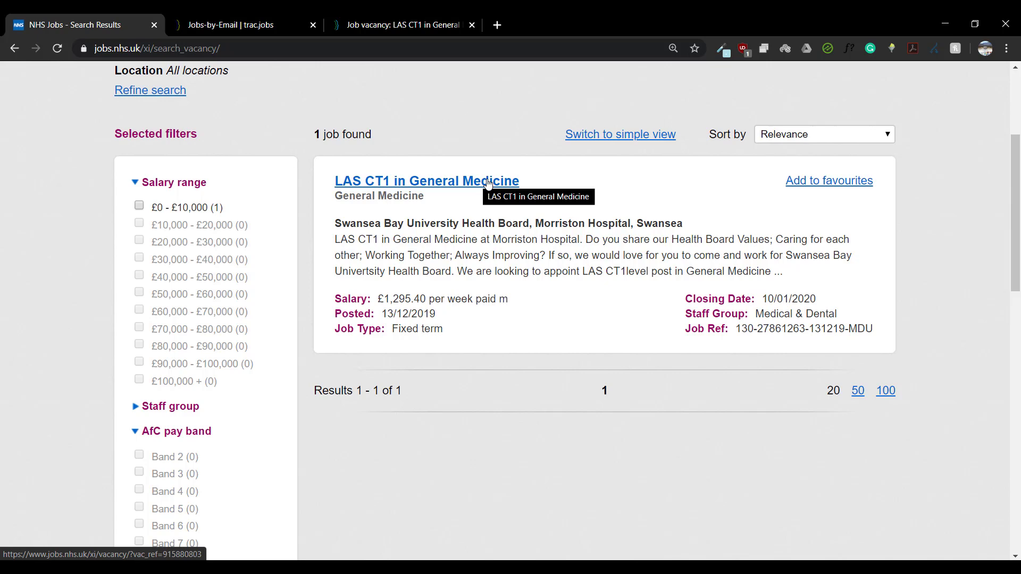
scroll(488, 184, "up", 4)
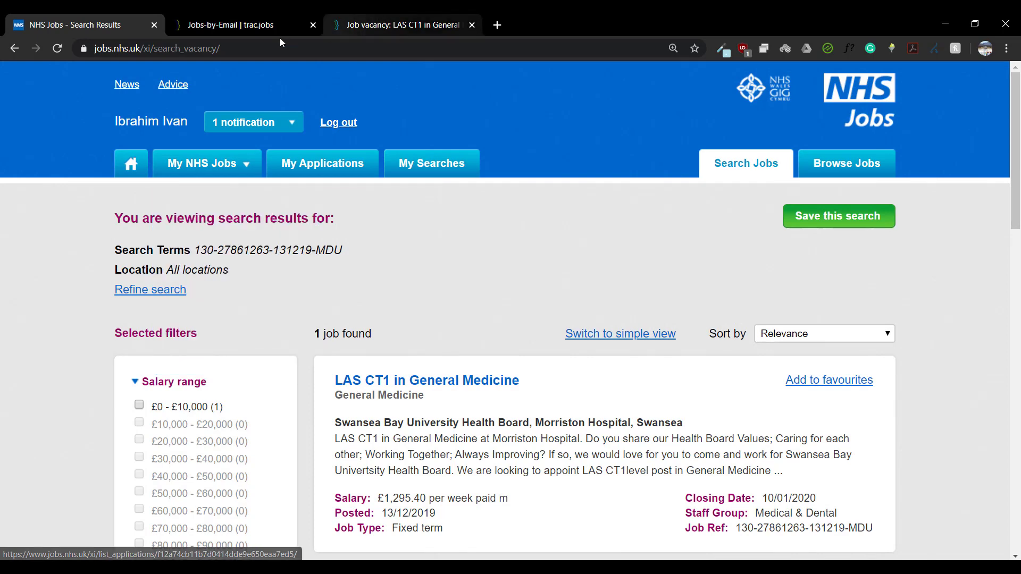
Step: Bring the trac.jobs Jobs-by-Email settings tab with seven daily Medical and Dental alerts to the front
left_click(272, 25)
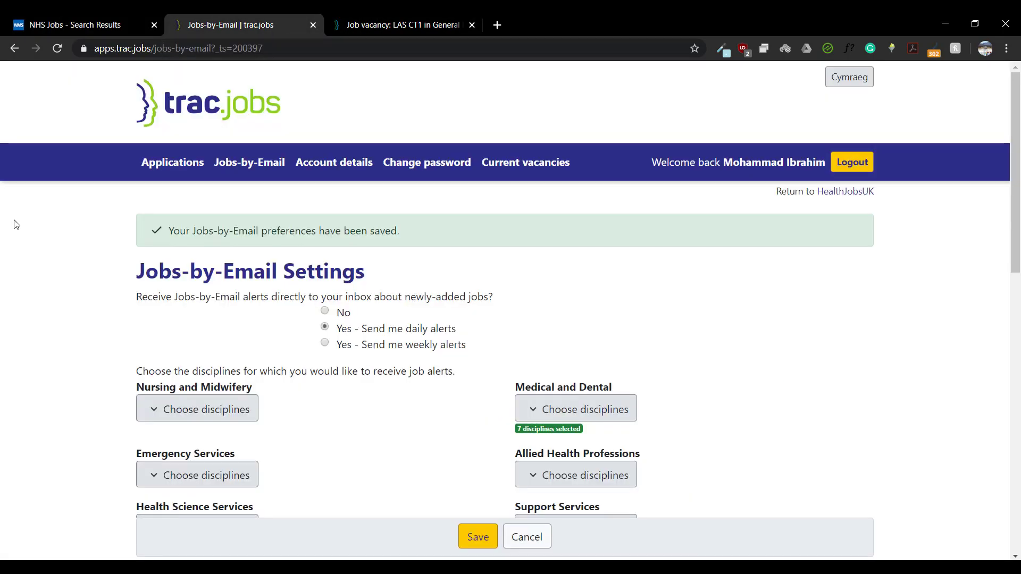